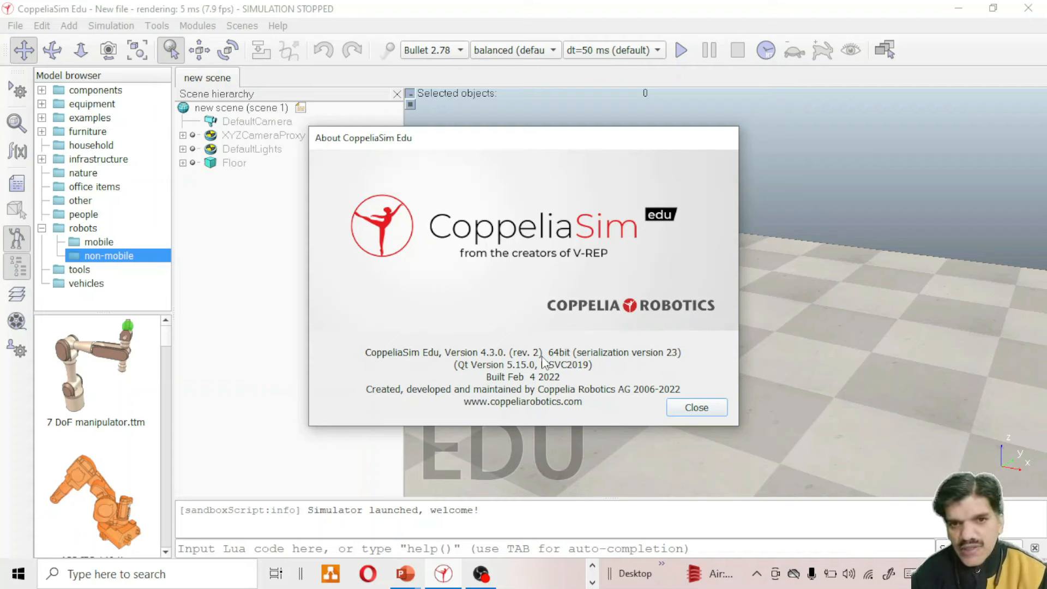
Step: Dismiss the About window and slightly narrow the scene hierarchy to give the 3D view more room
key("Escape")
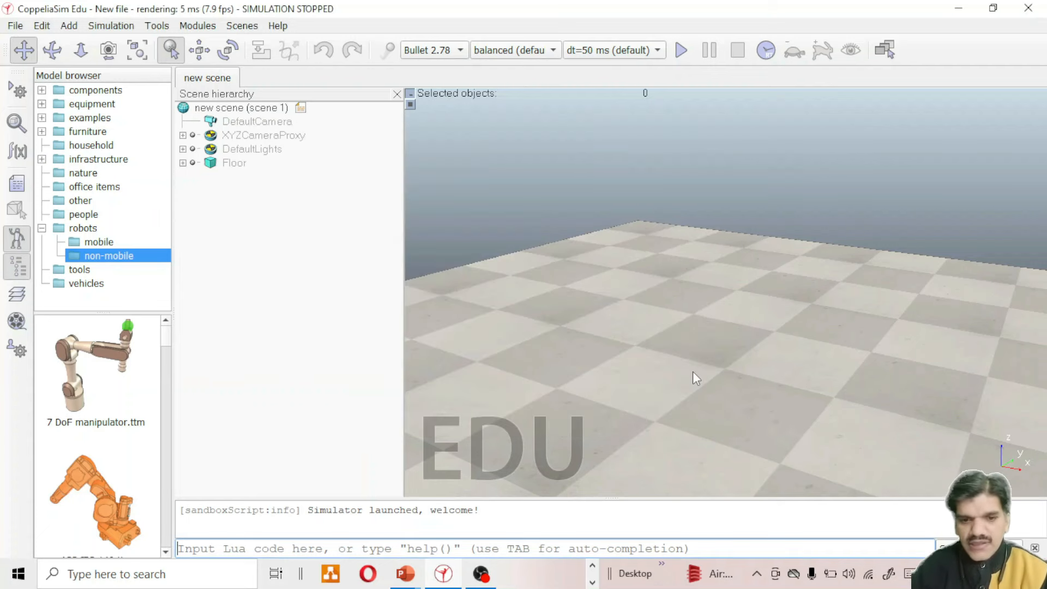
left_click_drag(404, 223, 370, 219)
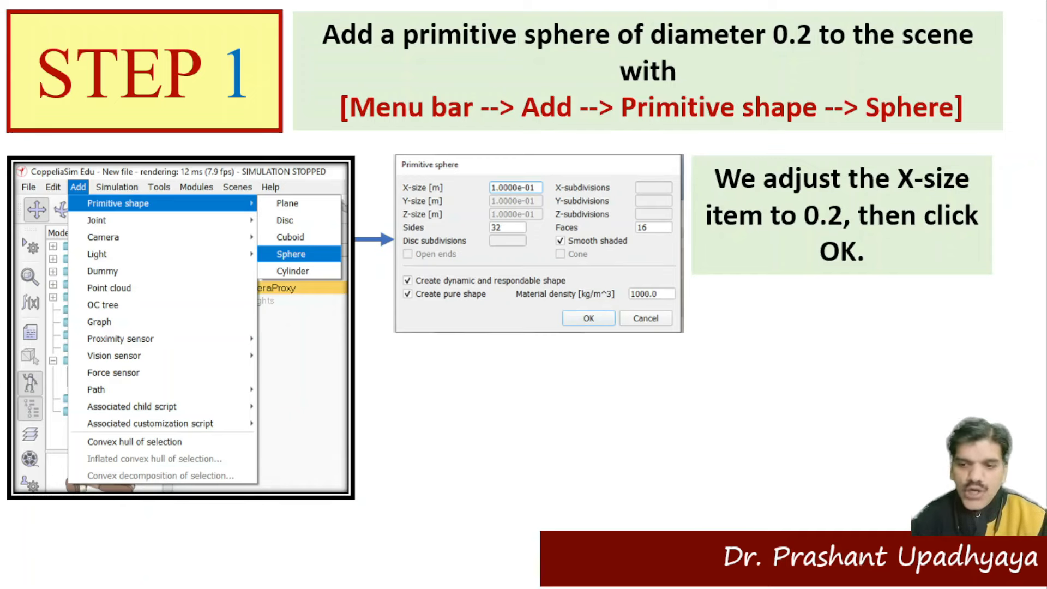
key("Right")
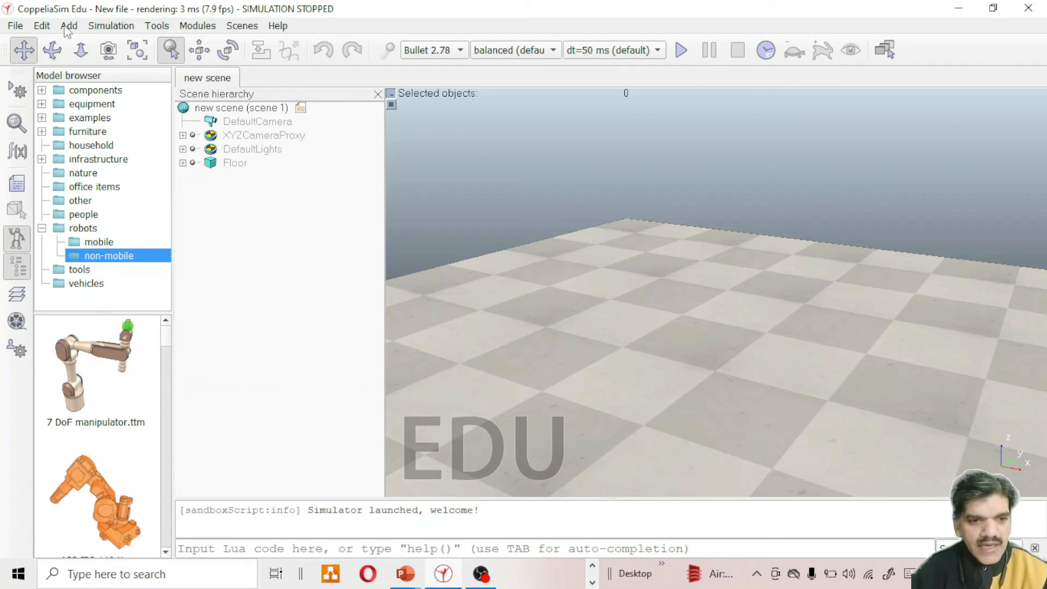
Step: Add a primitive sphere to the scene with an X-size of 0.2 m
left_click(69, 26)
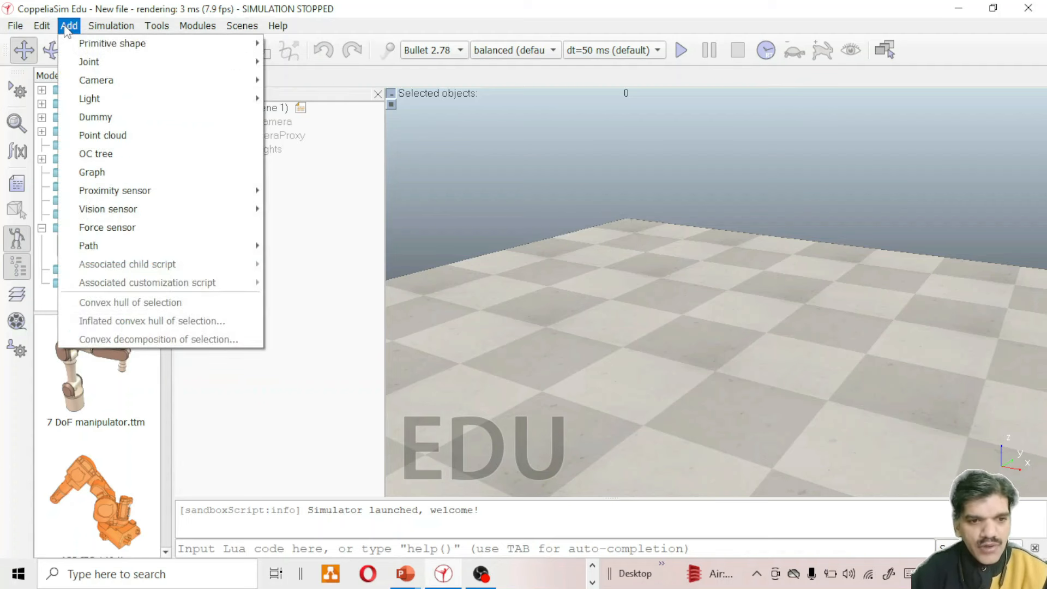
mouse_move(114, 43)
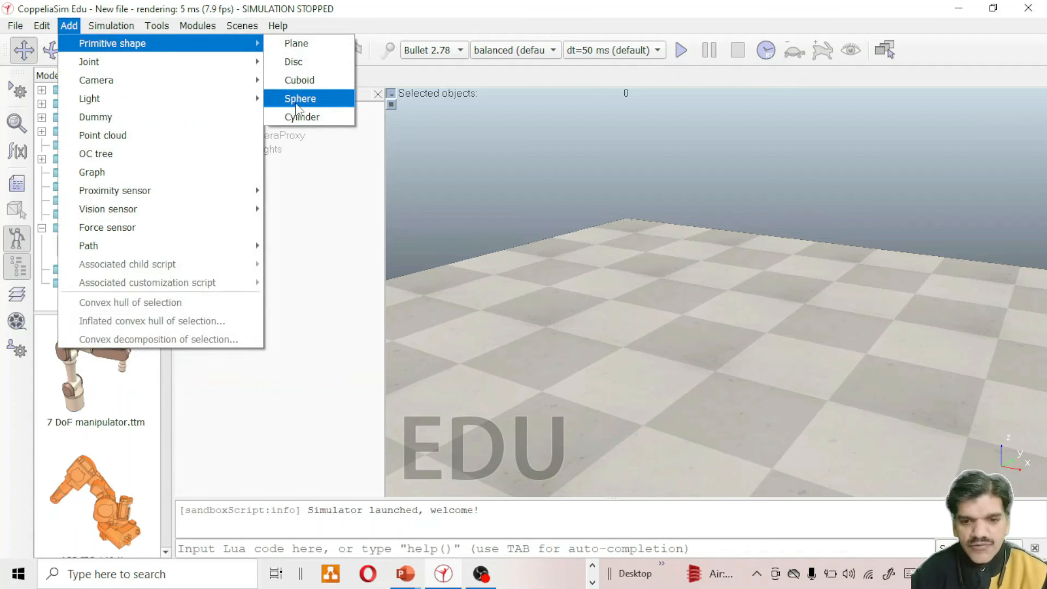
left_click(297, 105)
left_click_drag(522, 212, 461, 217)
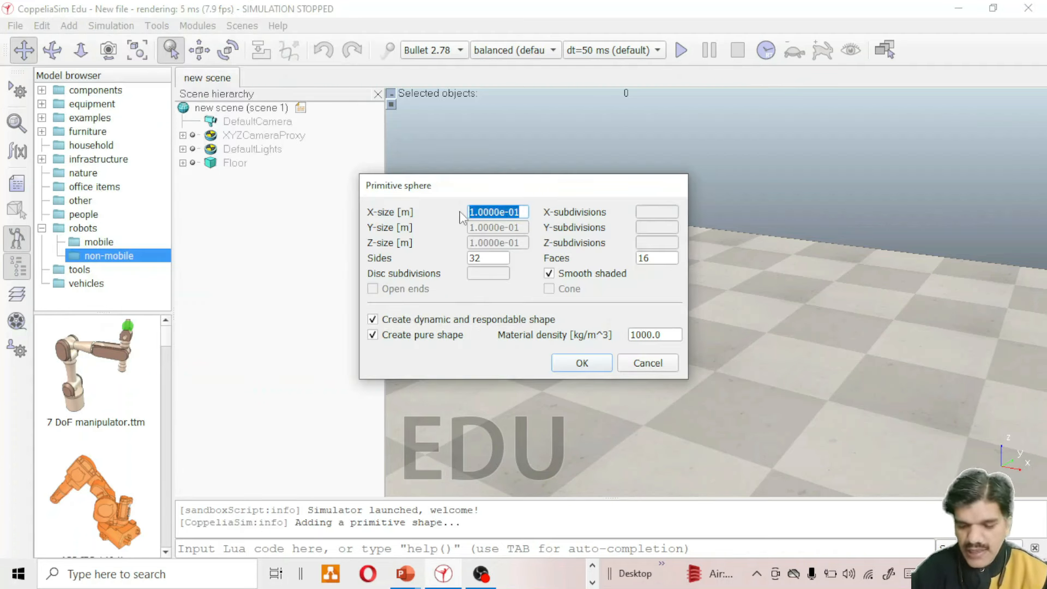
type("0.2")
left_click(593, 367)
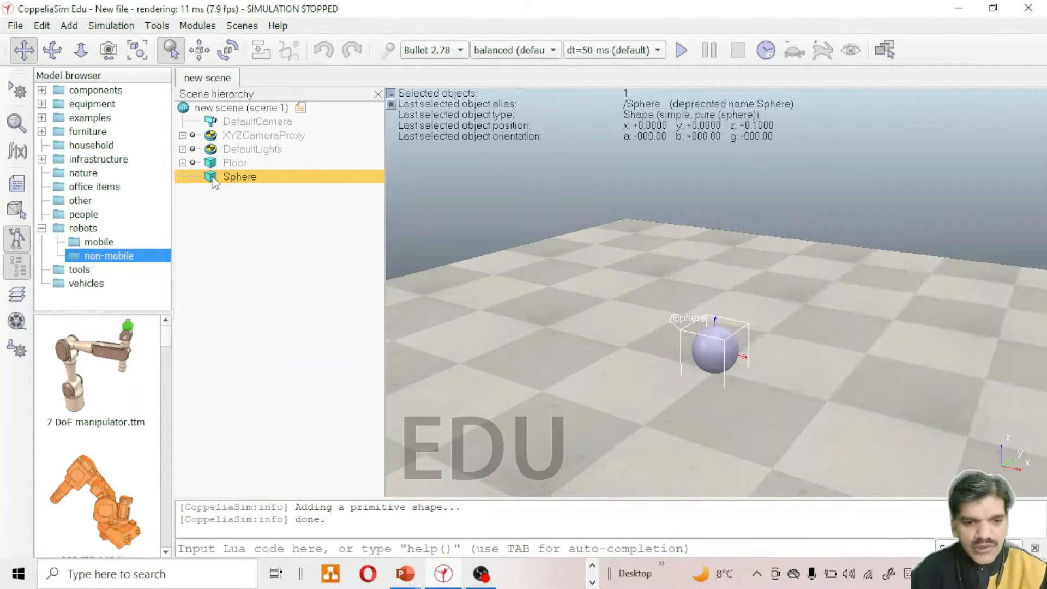
Step: Make the sphere collidable, detectable and measurable in its common object properties
double_click(211, 177)
left_click(895, 399)
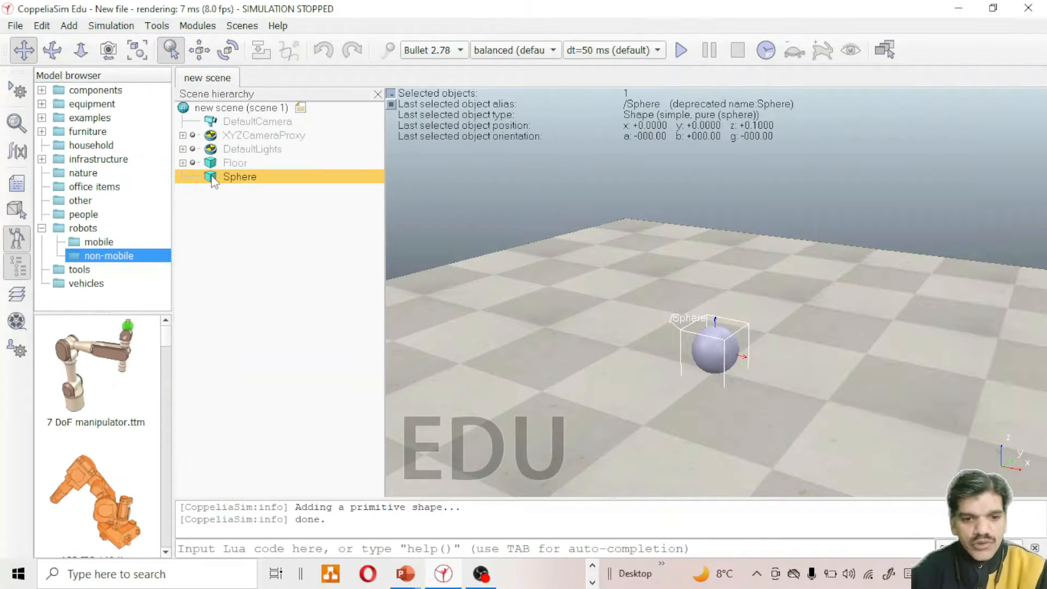
double_click(213, 177)
left_click(959, 106)
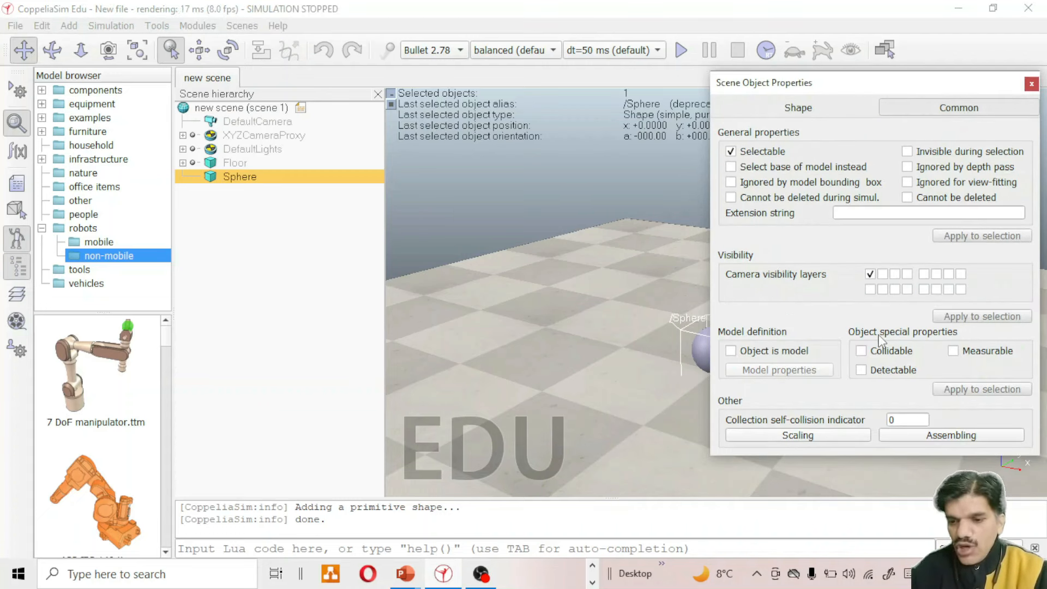
left_click(861, 350)
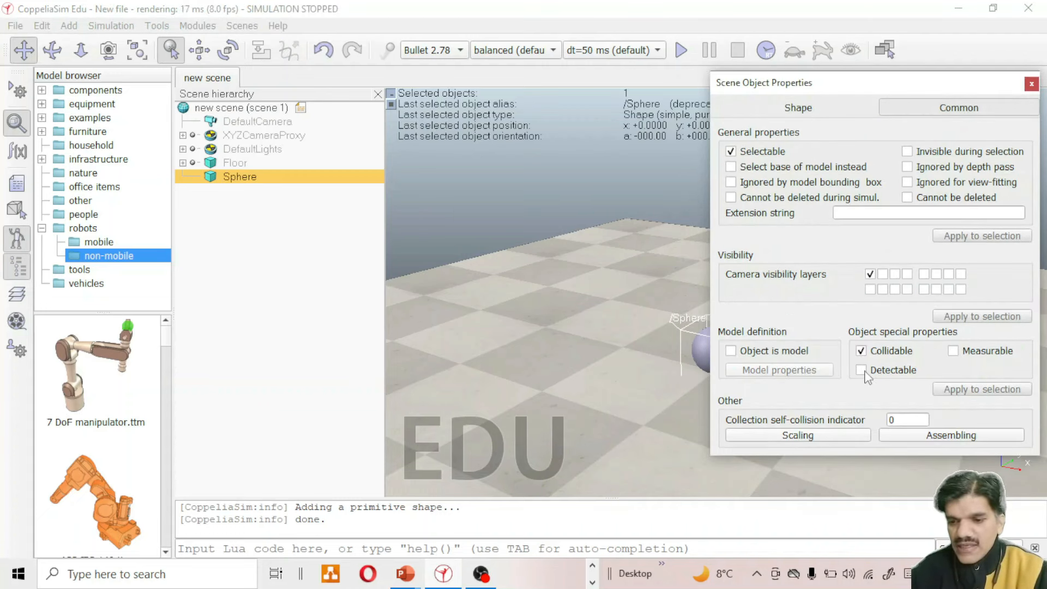
left_click(861, 370)
left_click(954, 351)
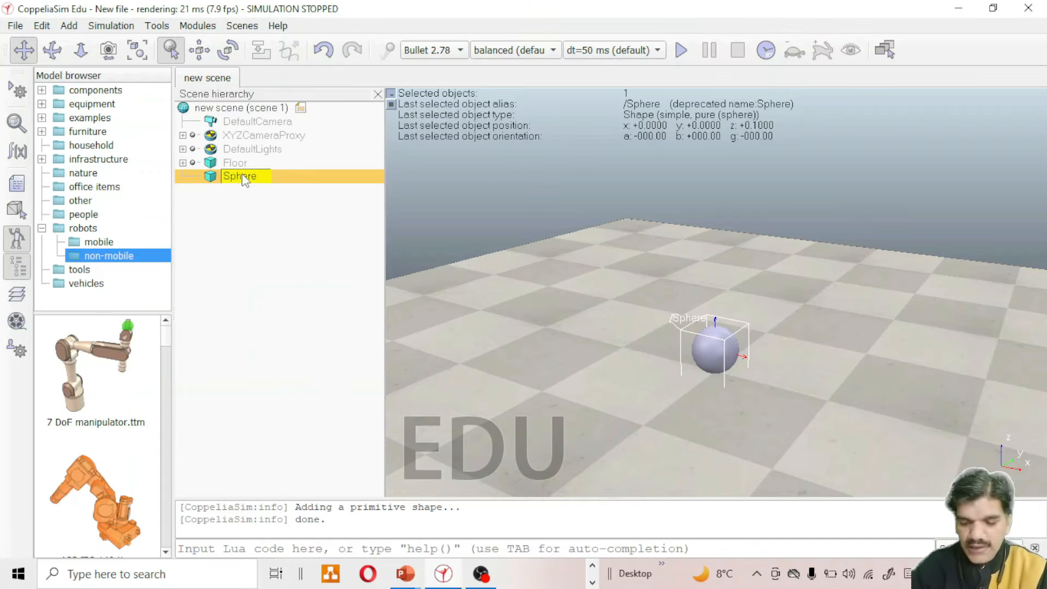
Step: Rename the sphere in the scene hierarchy as bubbleRob
key("BackSpace")
key("BackSpace")
key("BackSpace")
key("BackSpace")
key("BackSpace")
key("BackSpace")
type("bubb")
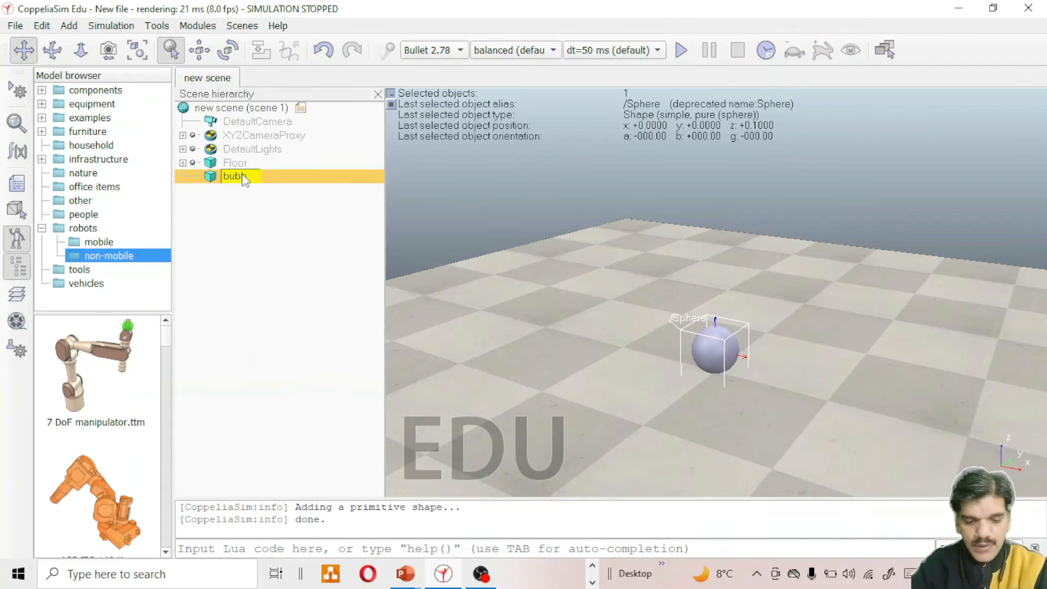
type("leRo")
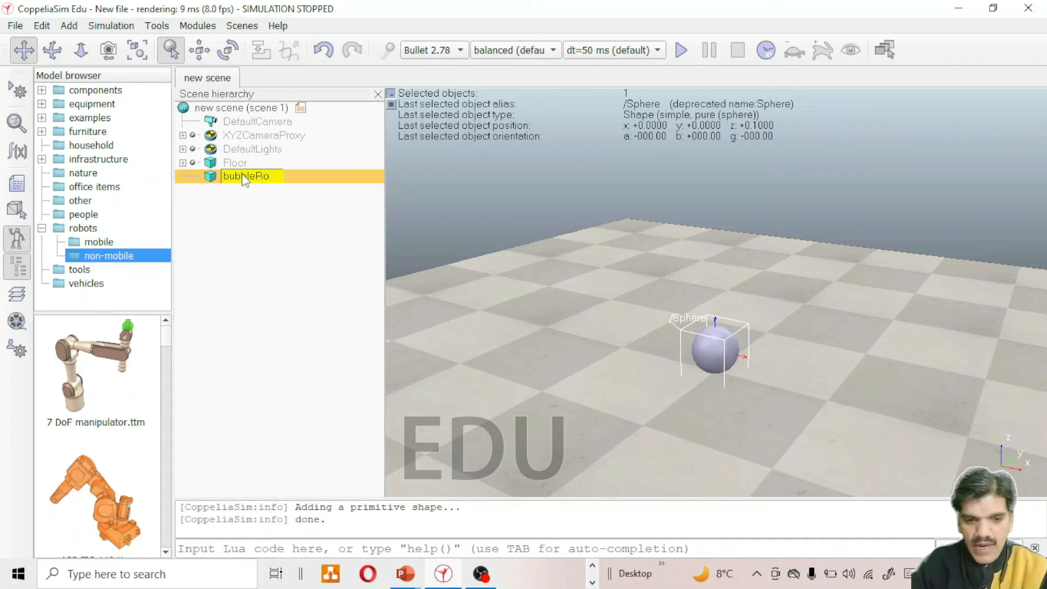
type("b")
key("Return")
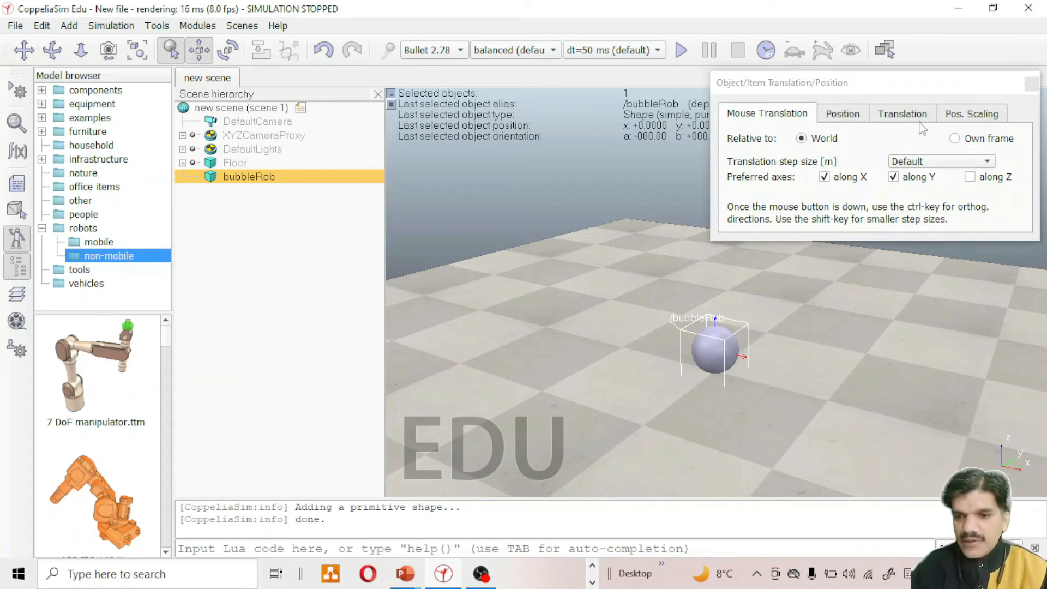
Step: Translate the bubbleRob sphere by 0.02 m along the world Z axis and check its clearance above the floor
left_click(908, 116)
left_click_drag(855, 194, 786, 196)
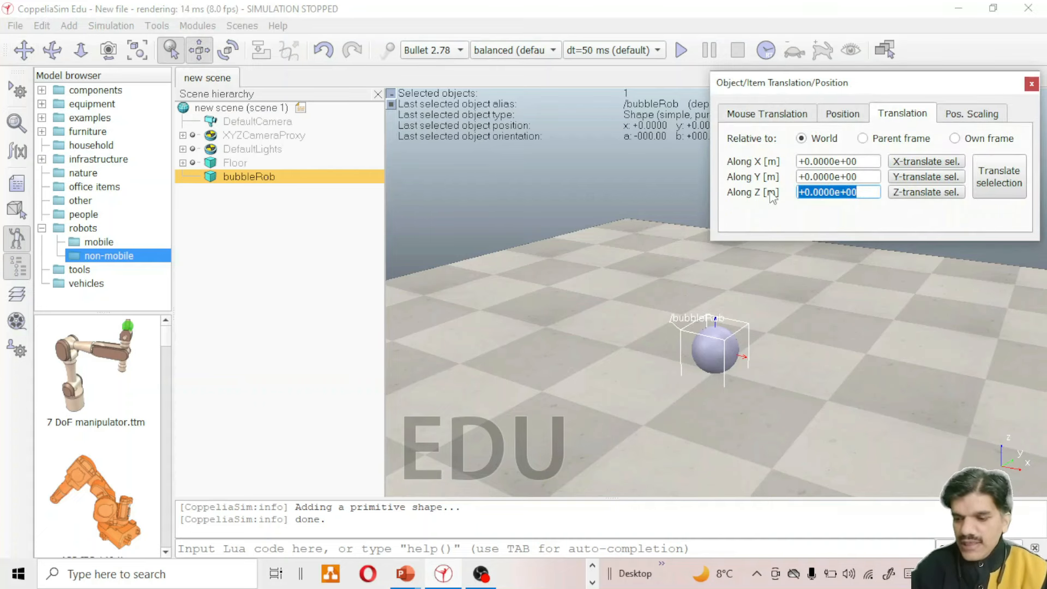
type("0.02")
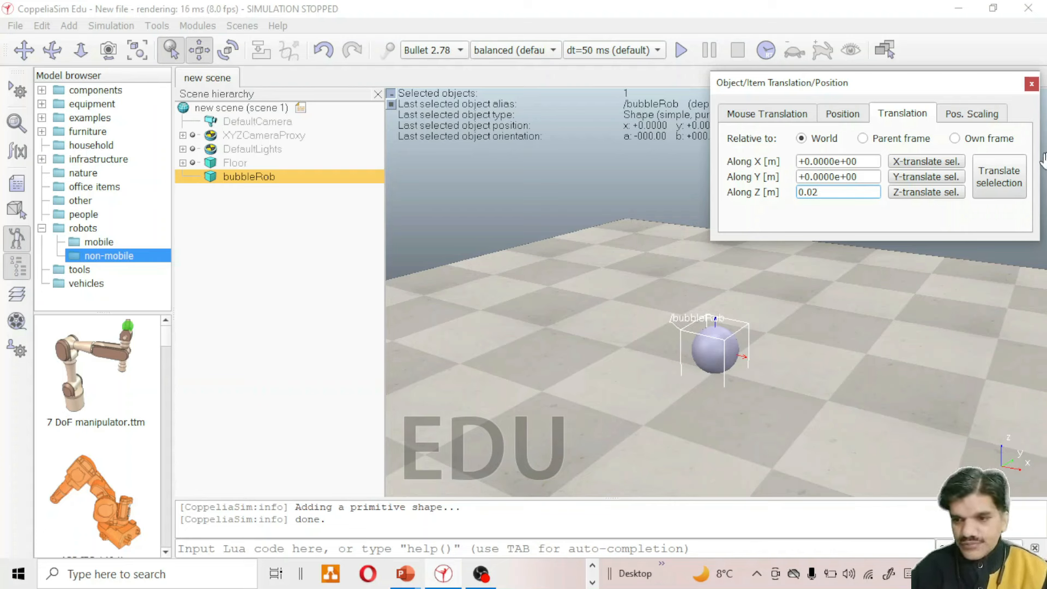
left_click(1006, 191)
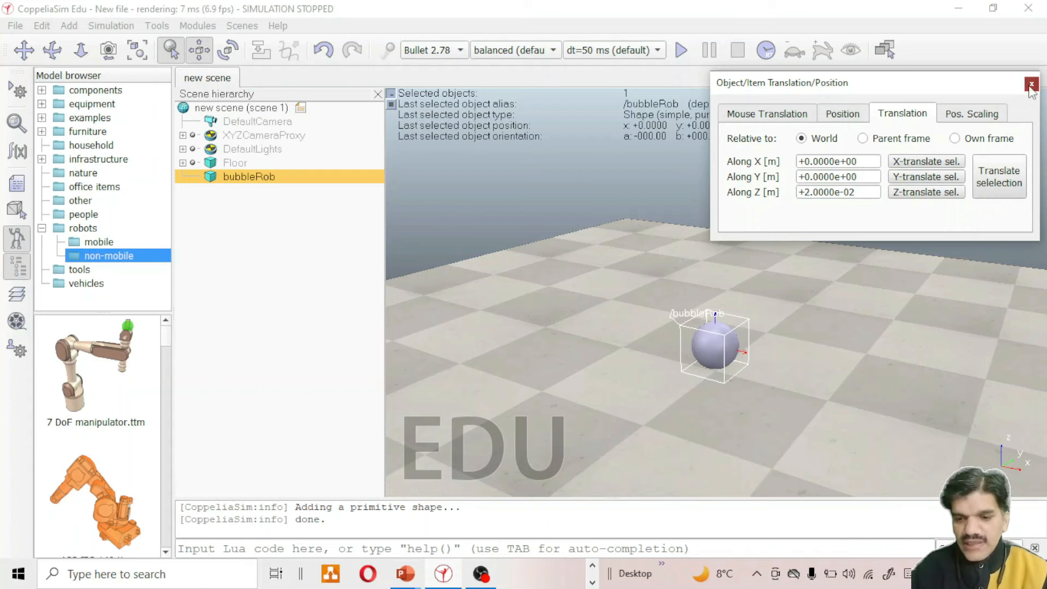
left_click(1031, 86)
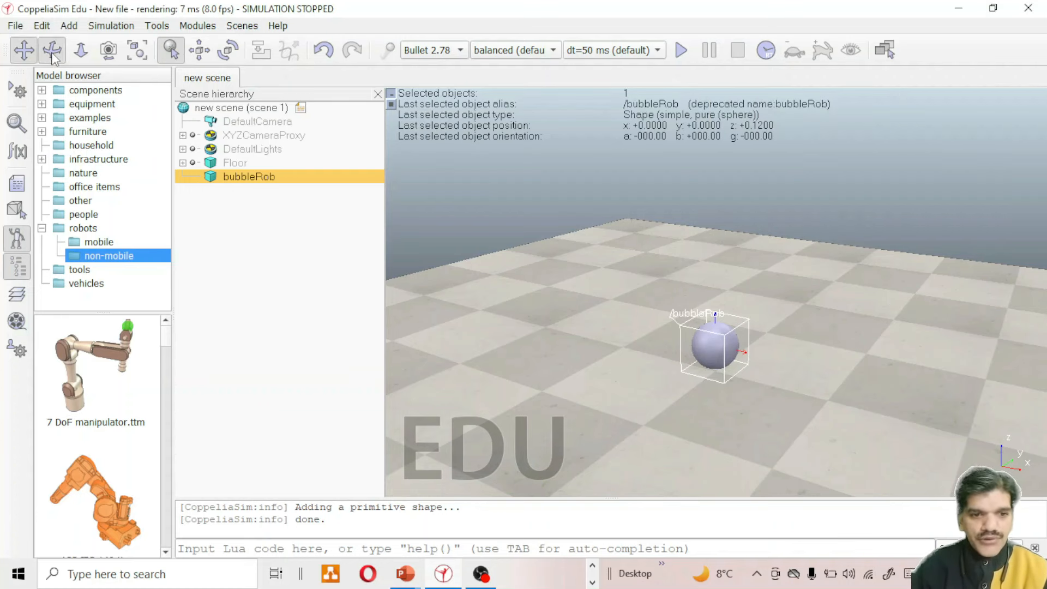
left_click_drag(598, 362, 597, 307)
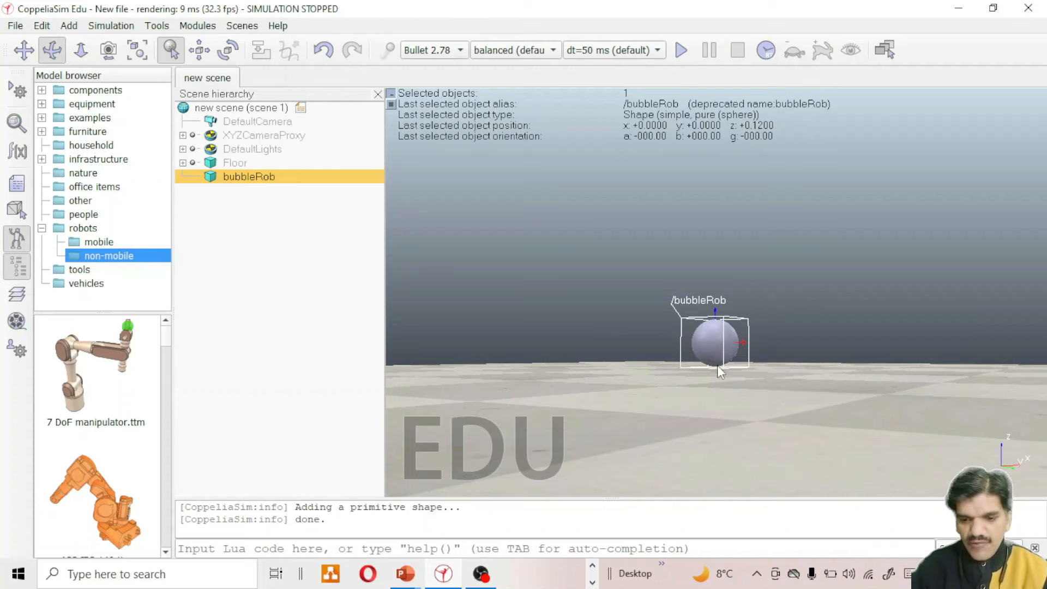
left_click_drag(719, 388, 721, 399)
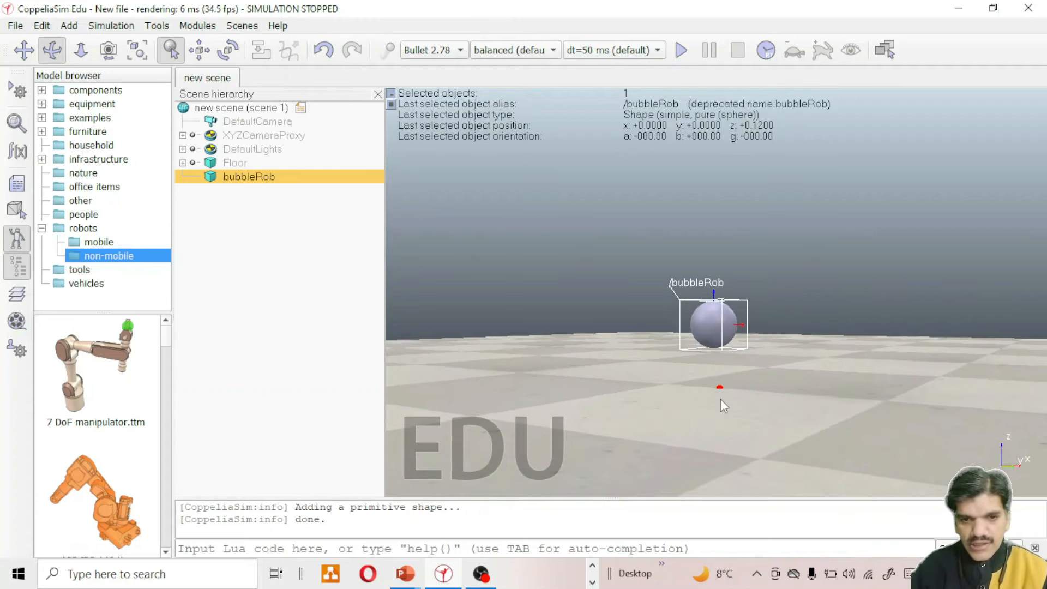
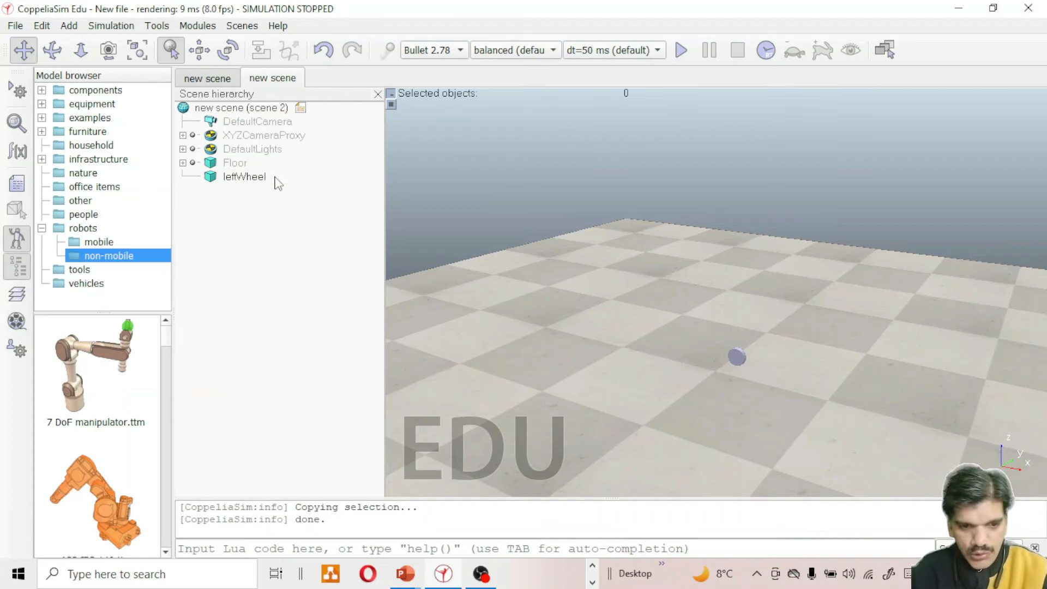
Step: Paste a copy of the left wheel into scene 2 and rename the copy rightWheel
left_click(253, 180)
key("ctrl+v")
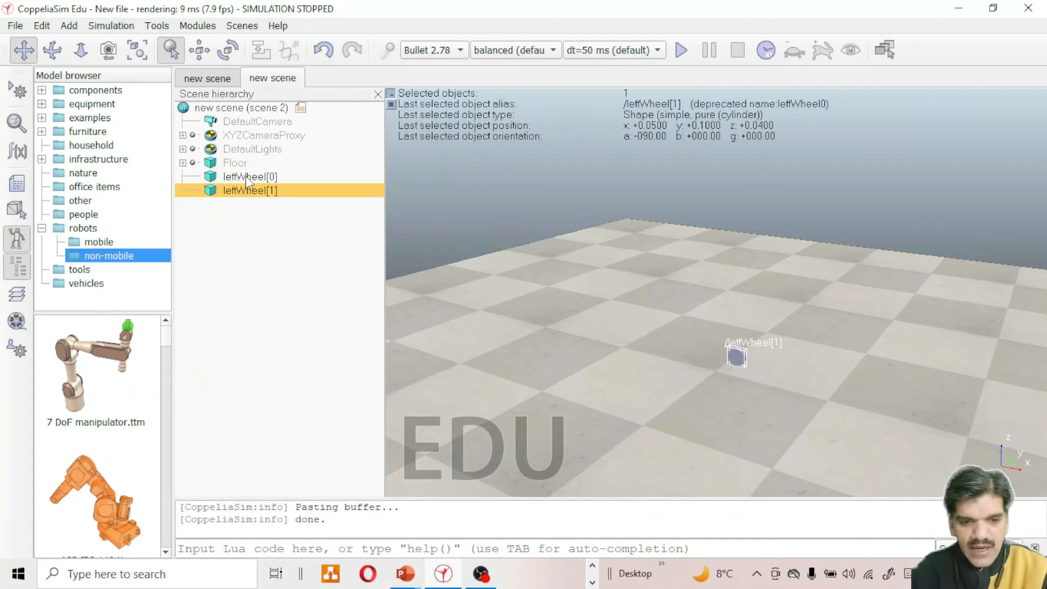
double_click(254, 178)
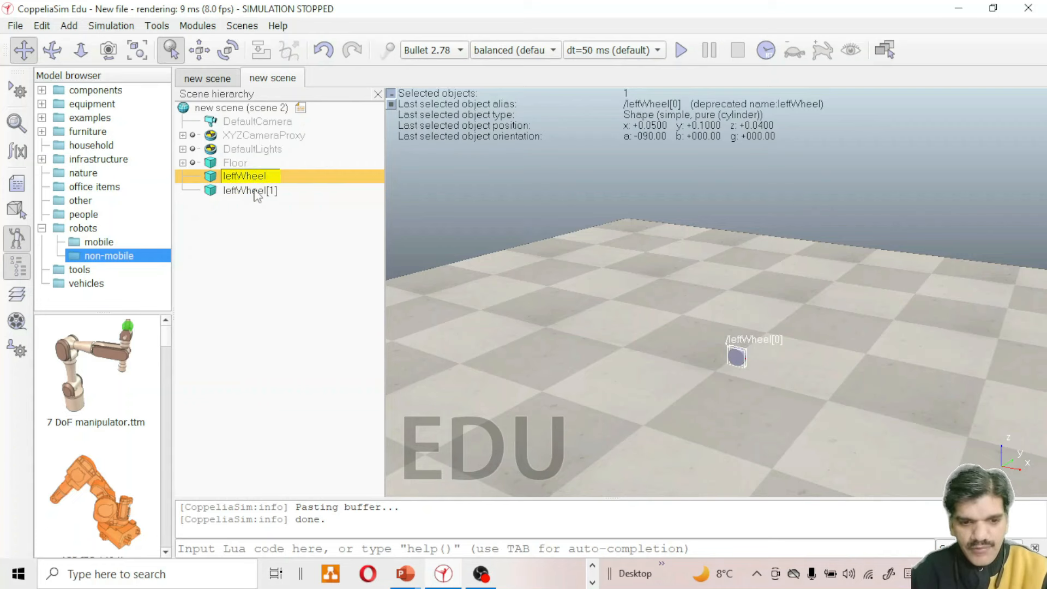
double_click(256, 190)
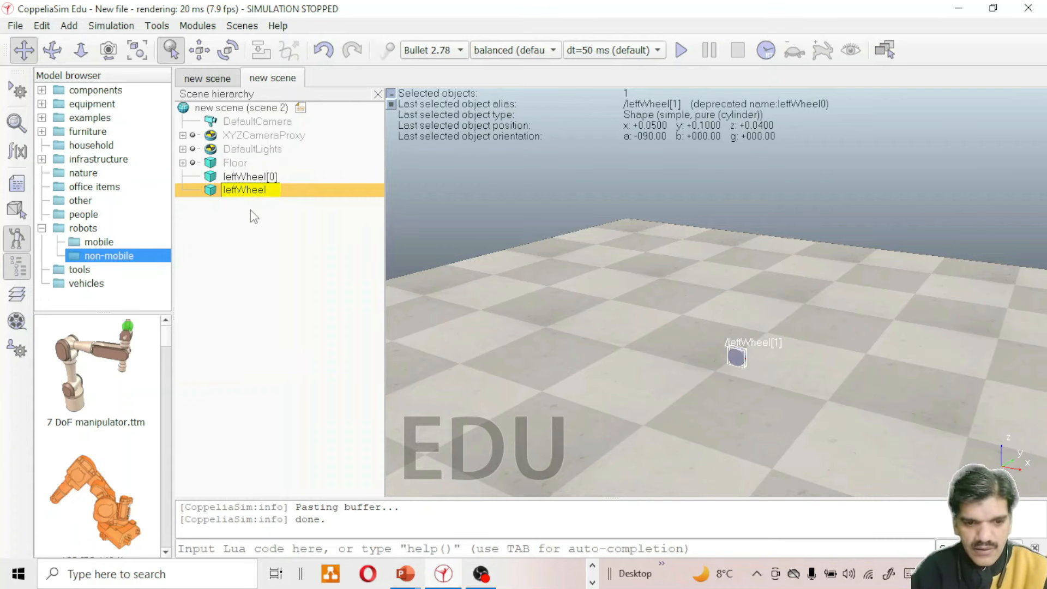
type("right")
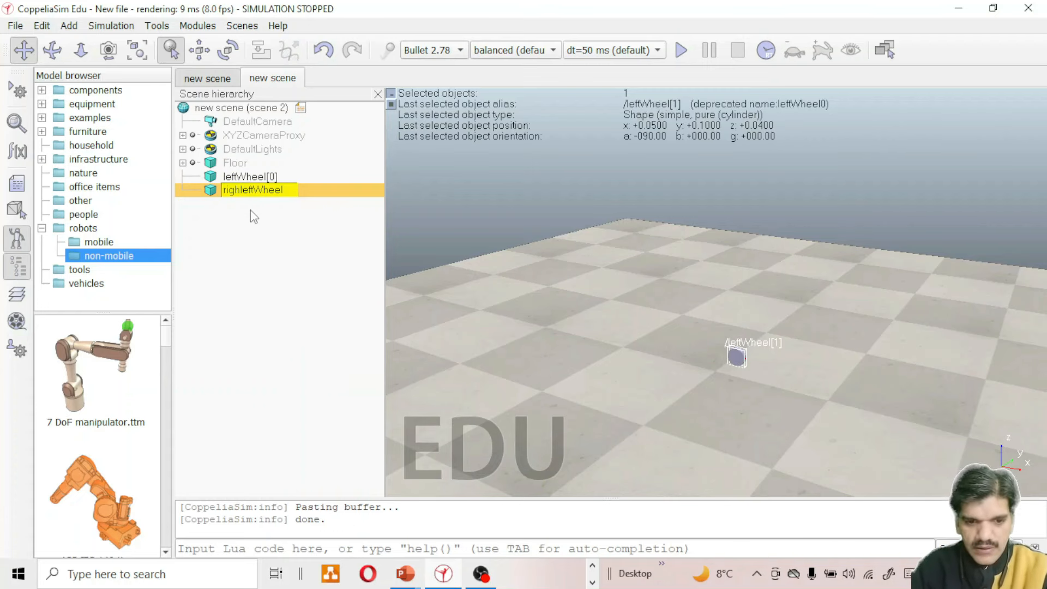
key("Delete")
key("Delete")
key("Delete")
key("Delete")
key("Return")
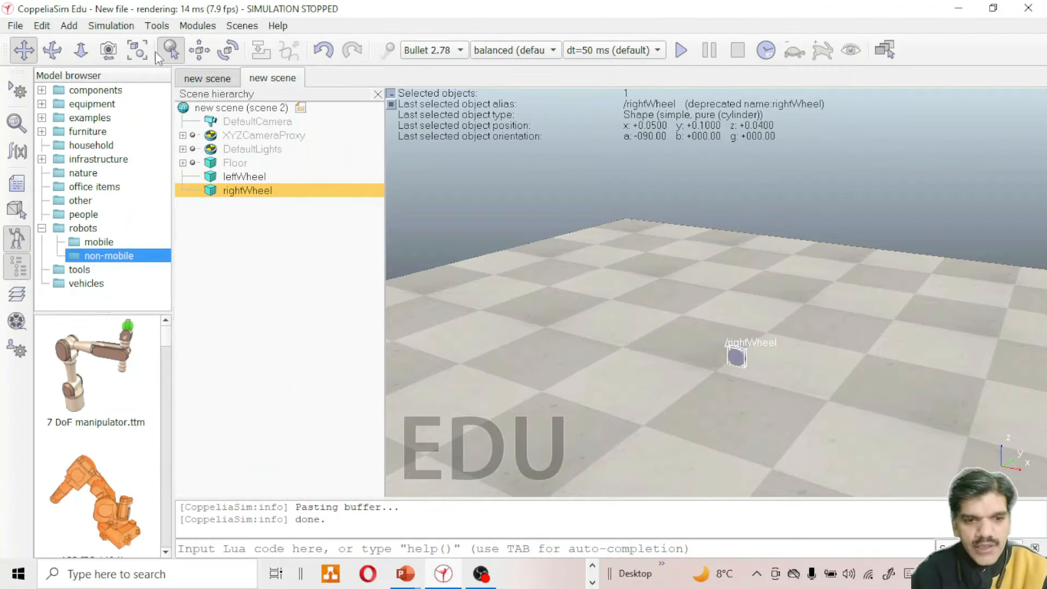
Step: Set the right wheel's Y-coordinate to -0.1 m relative to the world
left_click(200, 50)
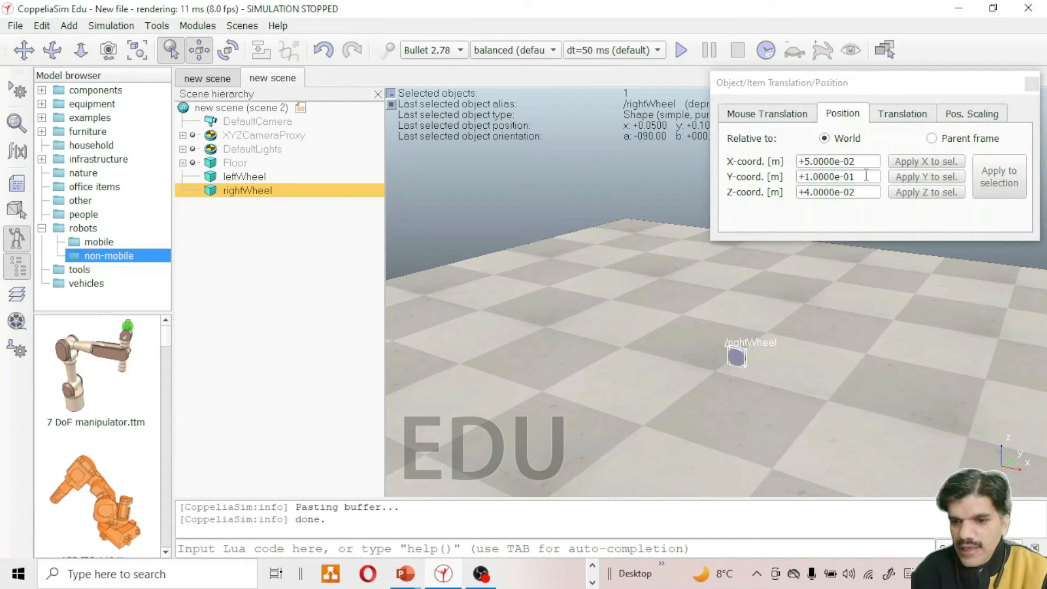
left_click_drag(865, 176, 780, 176)
type("-0")
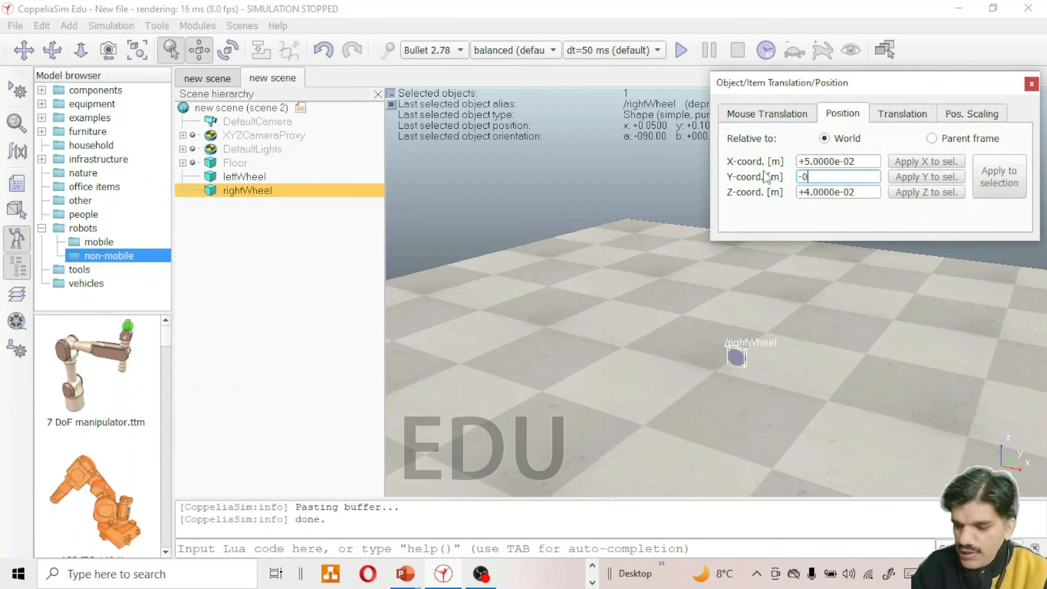
type(".1")
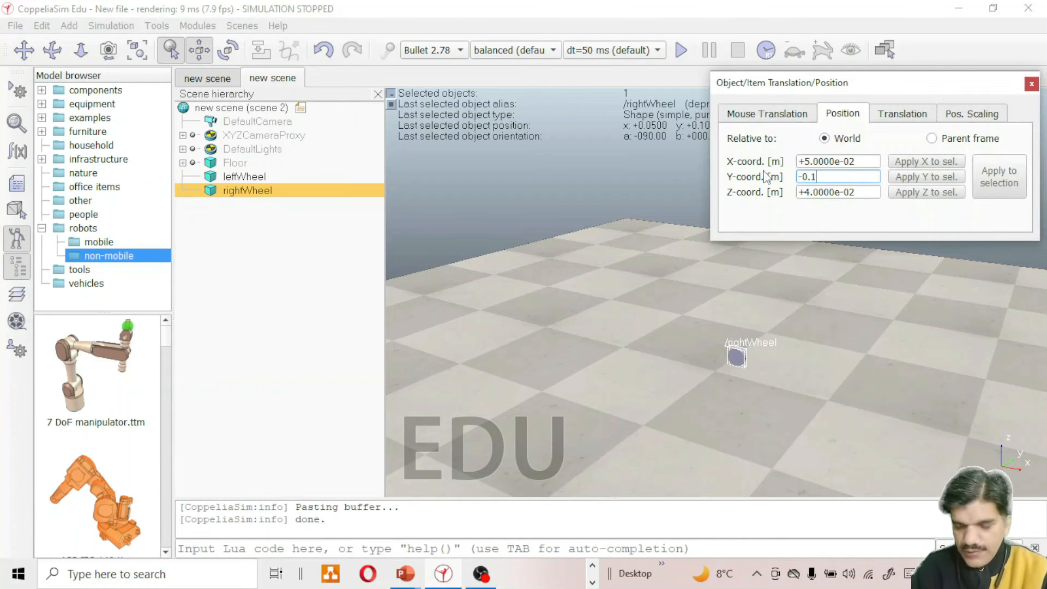
key("Return")
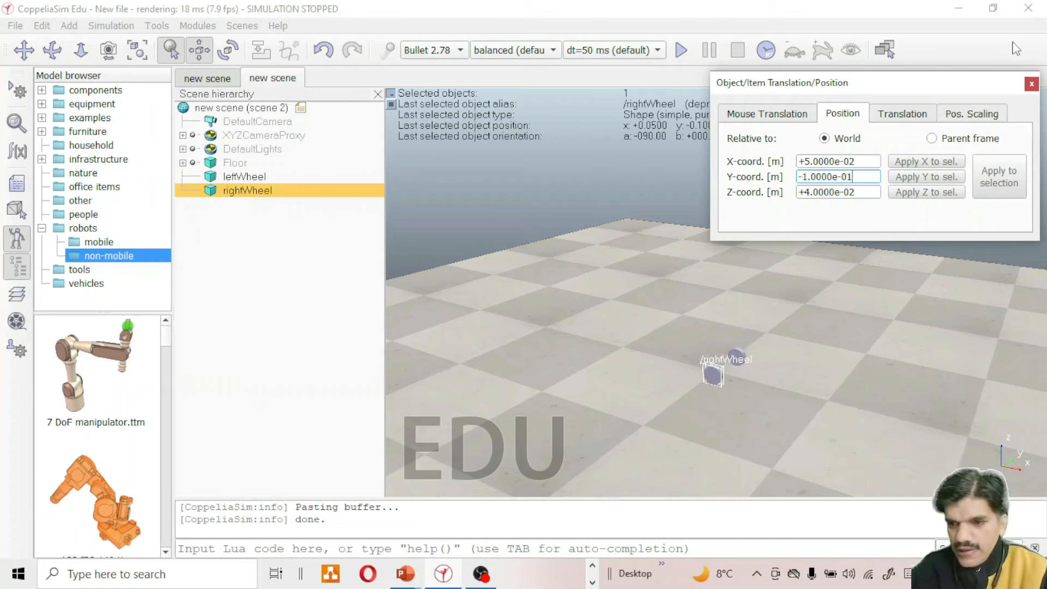
left_click(1032, 83)
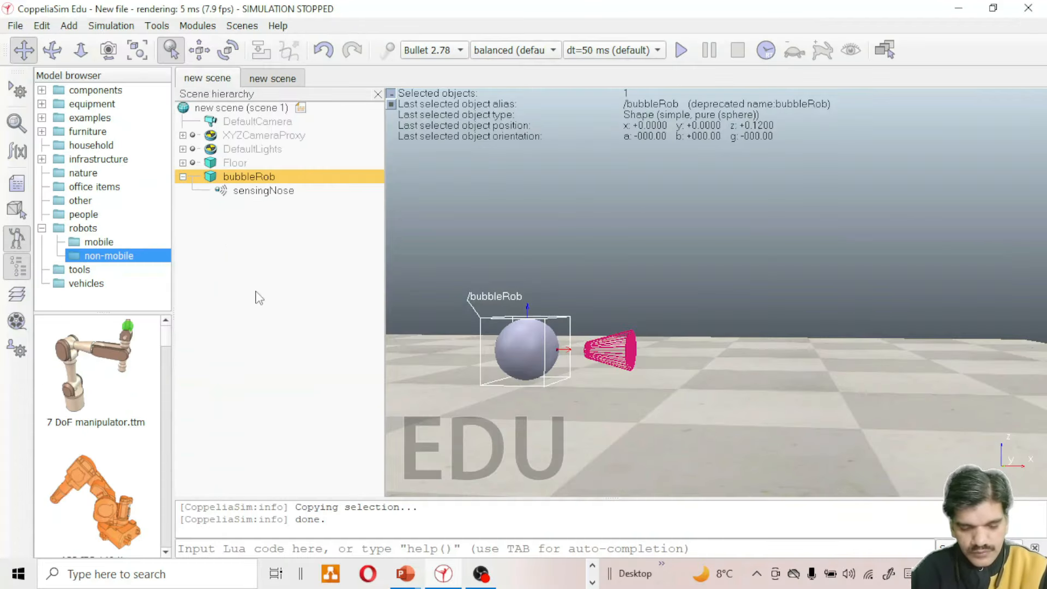
Step: Paste both copied wheels into the bubbleRob scene and add a revolute joint there
key("ctrl+v")
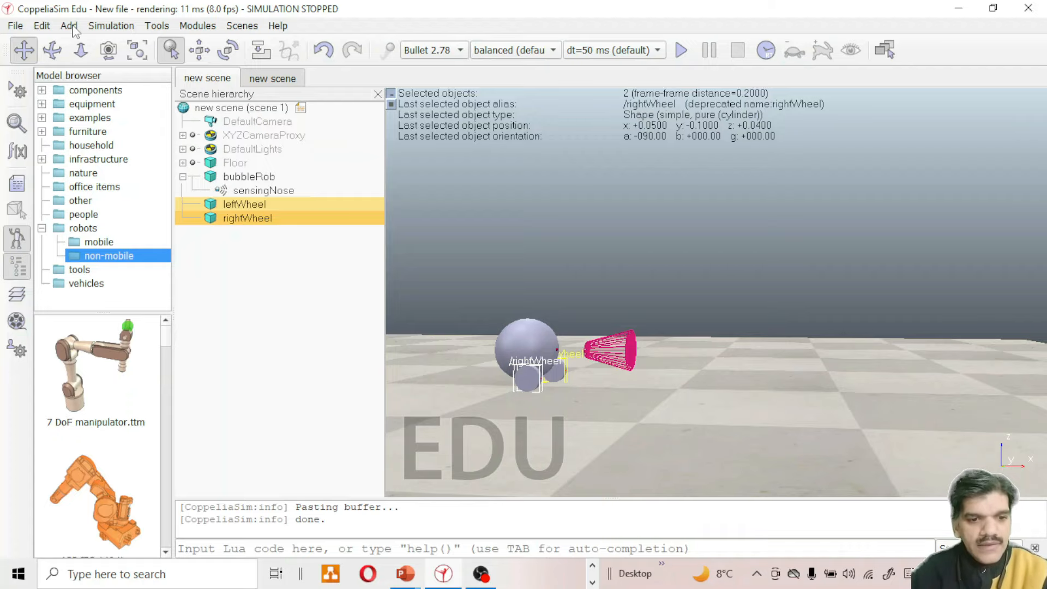
left_click(69, 25)
mouse_move(247, 87)
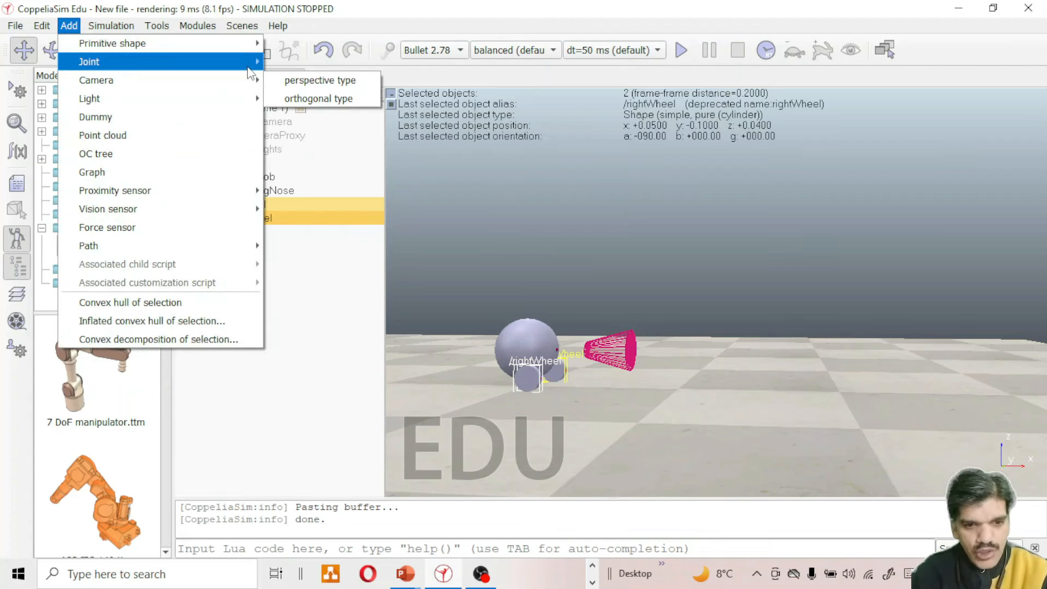
mouse_move(240, 62)
left_click(314, 63)
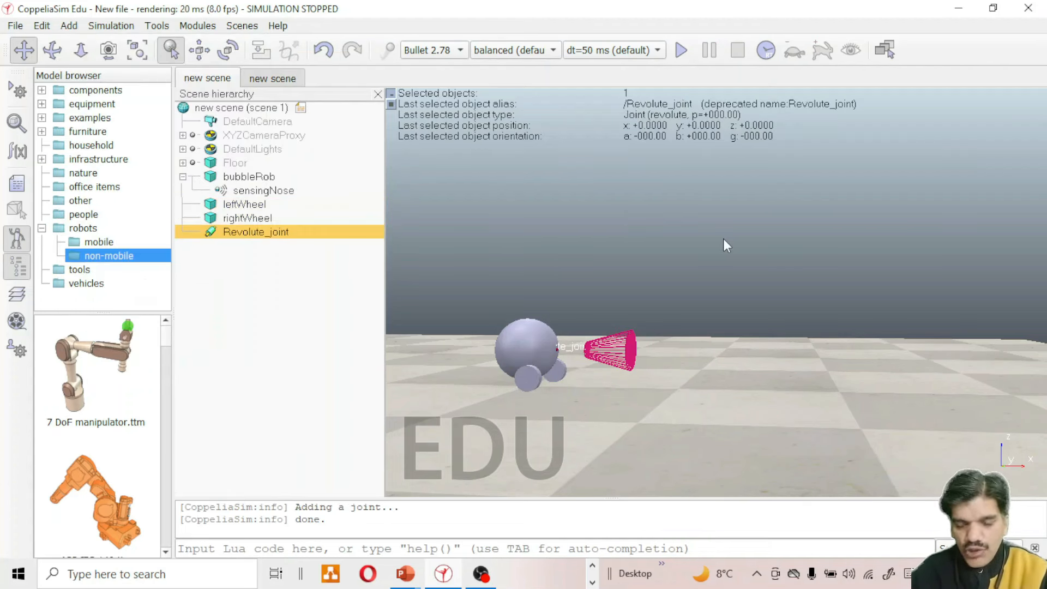
left_click(60, 57)
left_click_drag(717, 473, 714, 496)
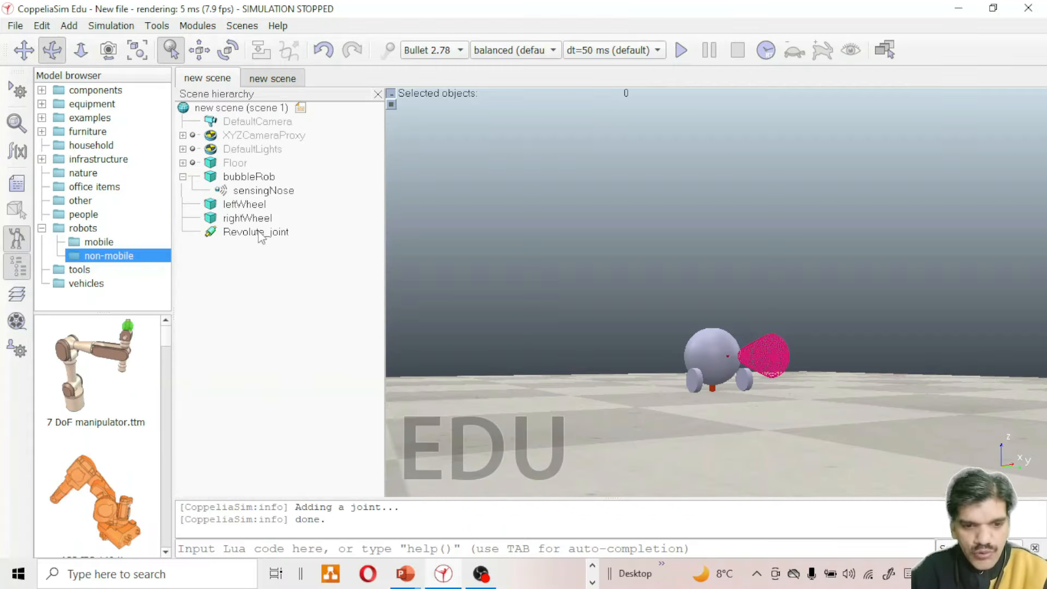
Step: Move the revolute joint to the left wheel's world position by applying that wheel's coordinates to the selection
left_click(260, 233)
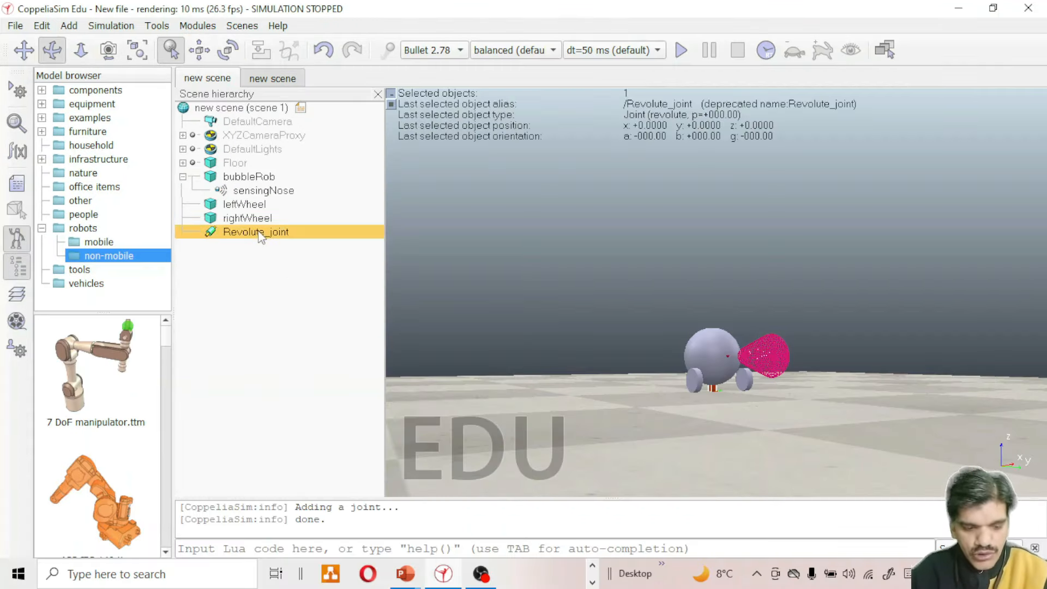
left_click(249, 206, "ctrl")
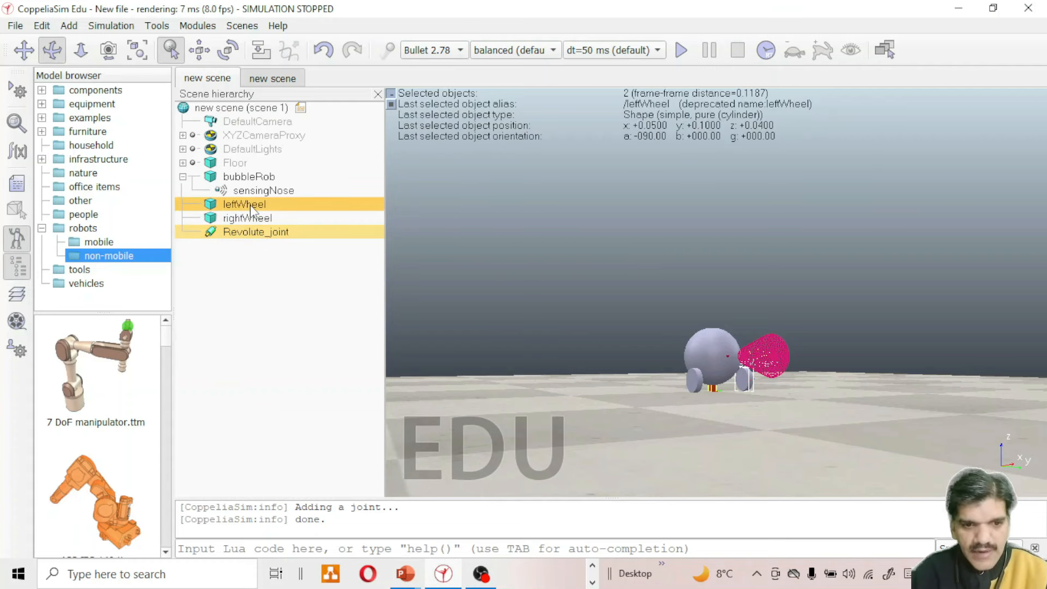
left_click(199, 50)
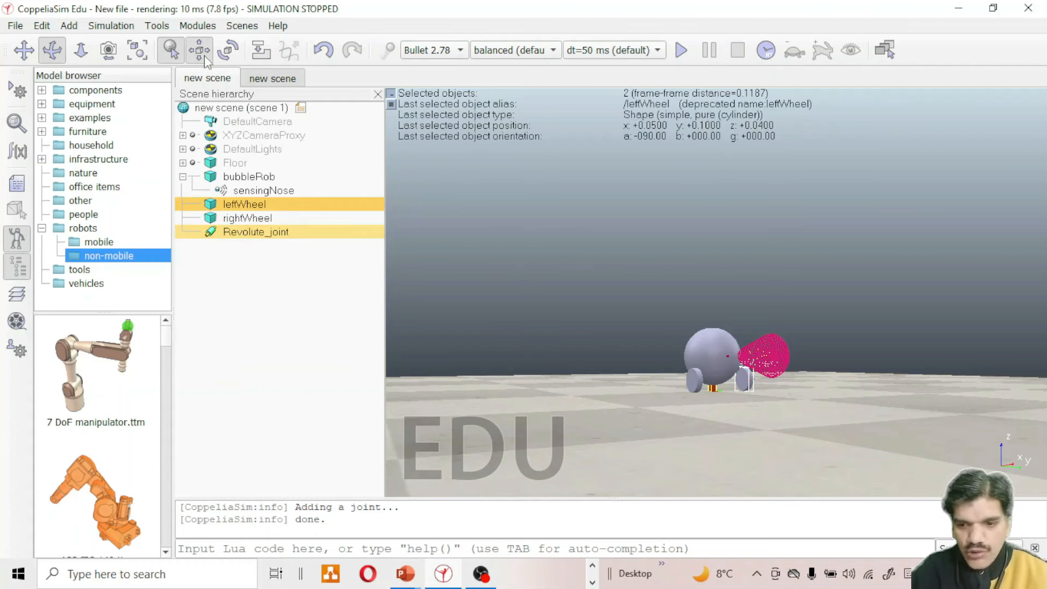
left_click(1005, 180)
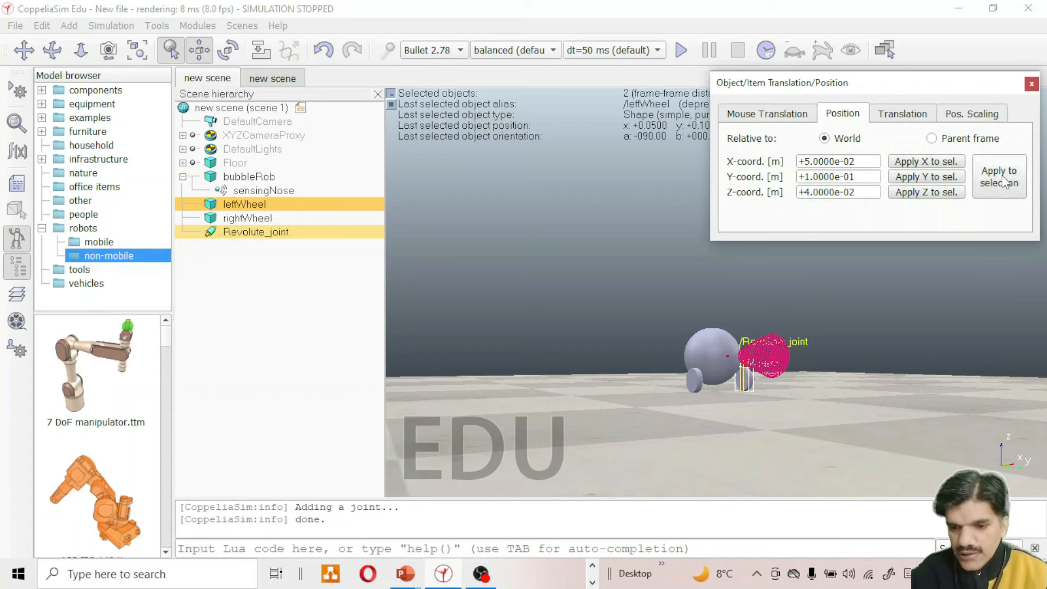
left_click(1031, 84)
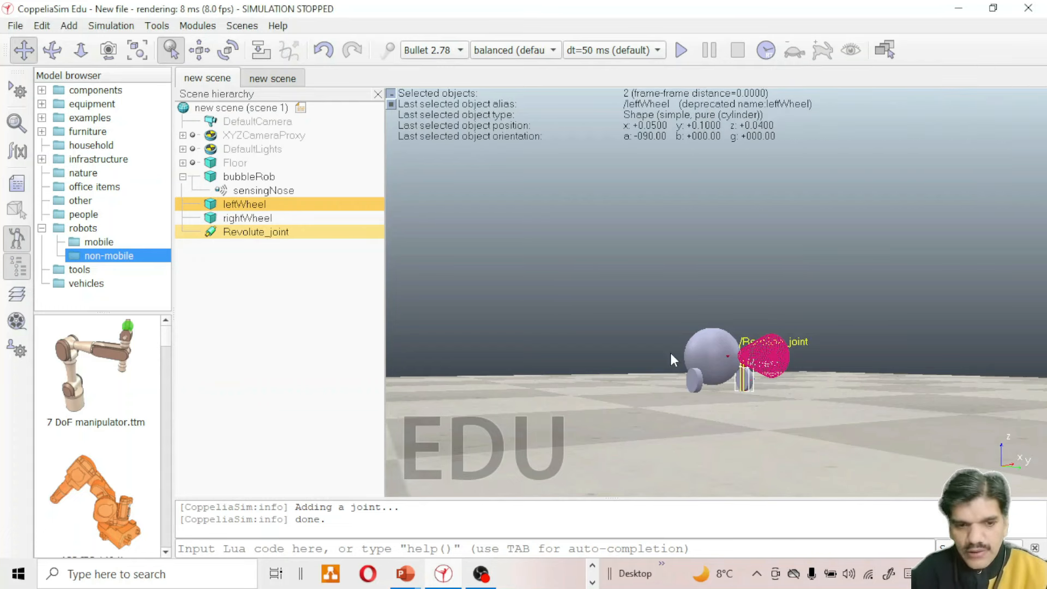
left_click(53, 51)
mouse_move(721, 427)
left_mouse_down()
mouse_move(636, 417)
mouse_move(716, 421)
mouse_move(753, 406)
left_mouse_up()
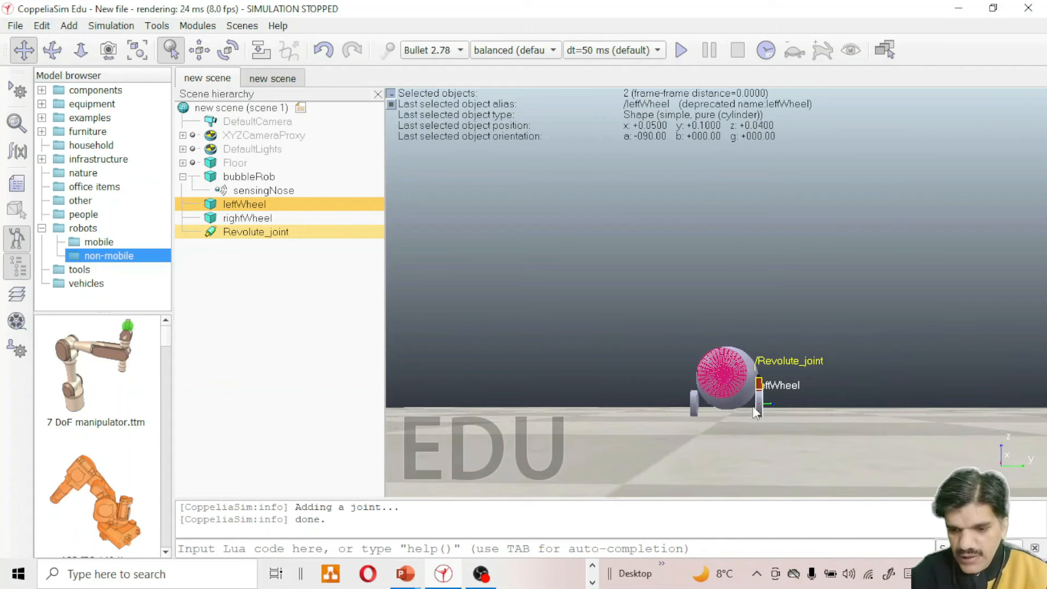
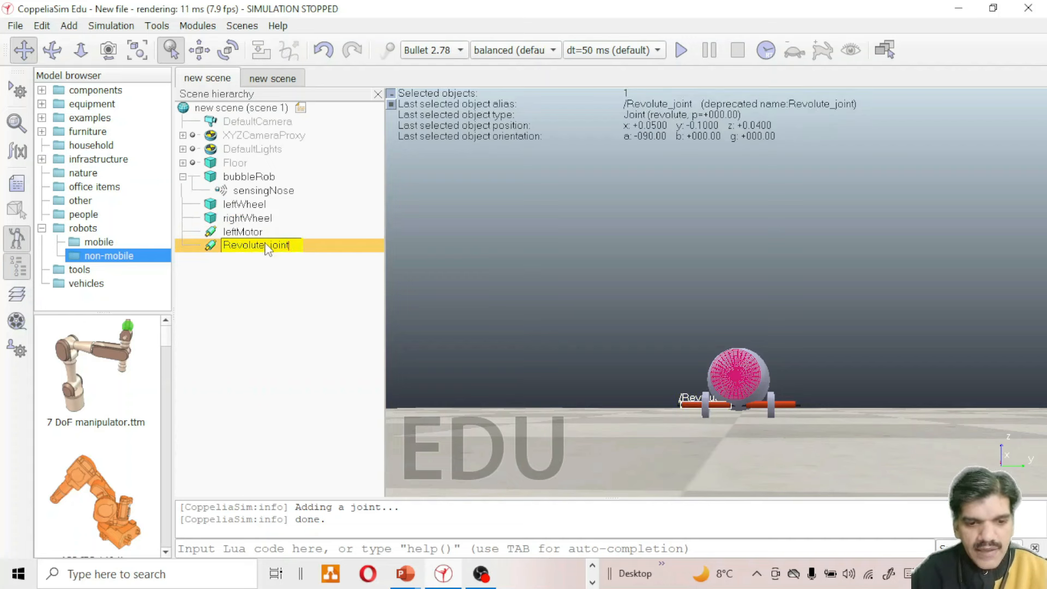
Step: Rename the second revolute joint, at the right wheel, as rightMotor
type("righ")
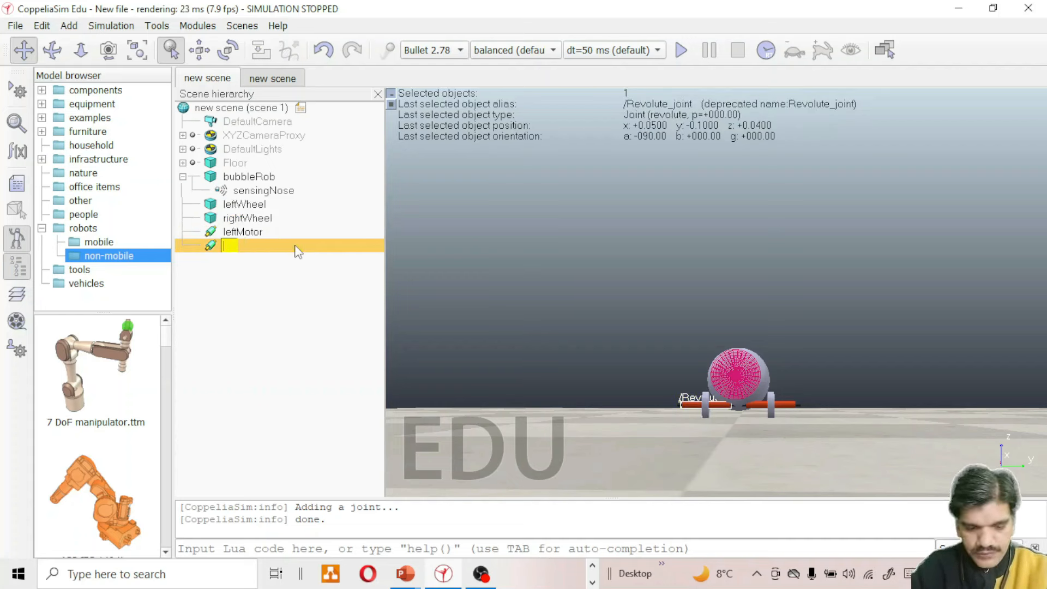
type("tMotor")
key("Return")
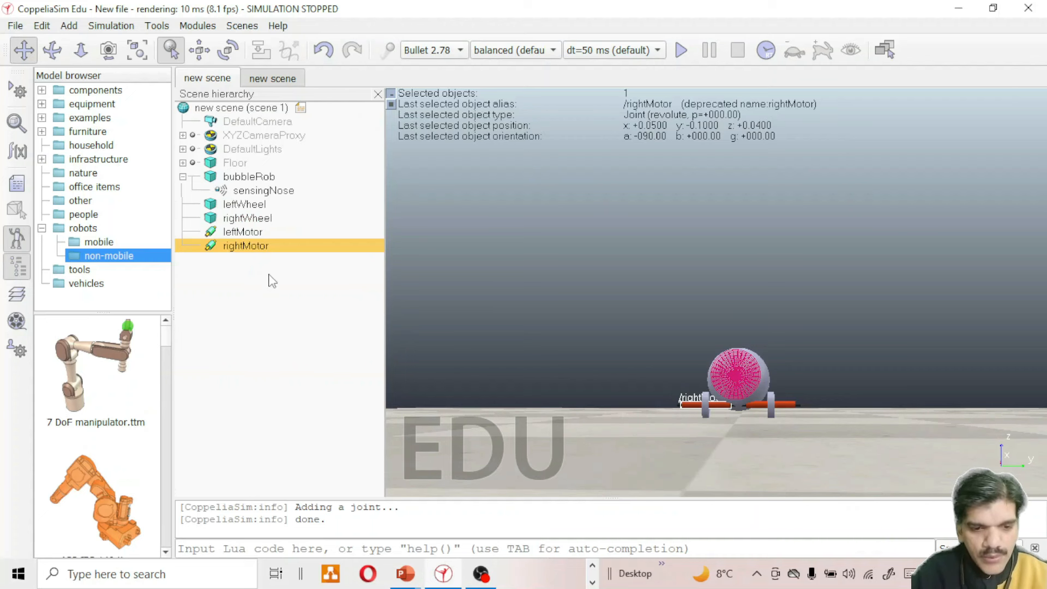
Step: Enable the motor of the rightMotor joint and lock it when its target velocity is zero
double_click(211, 245)
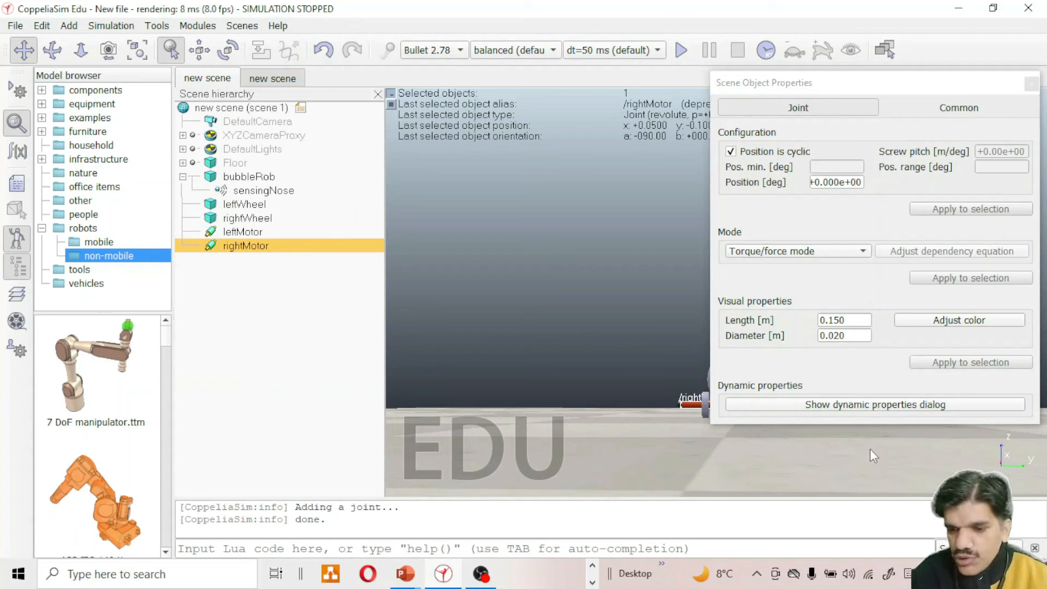
left_click(864, 405)
left_click(731, 128)
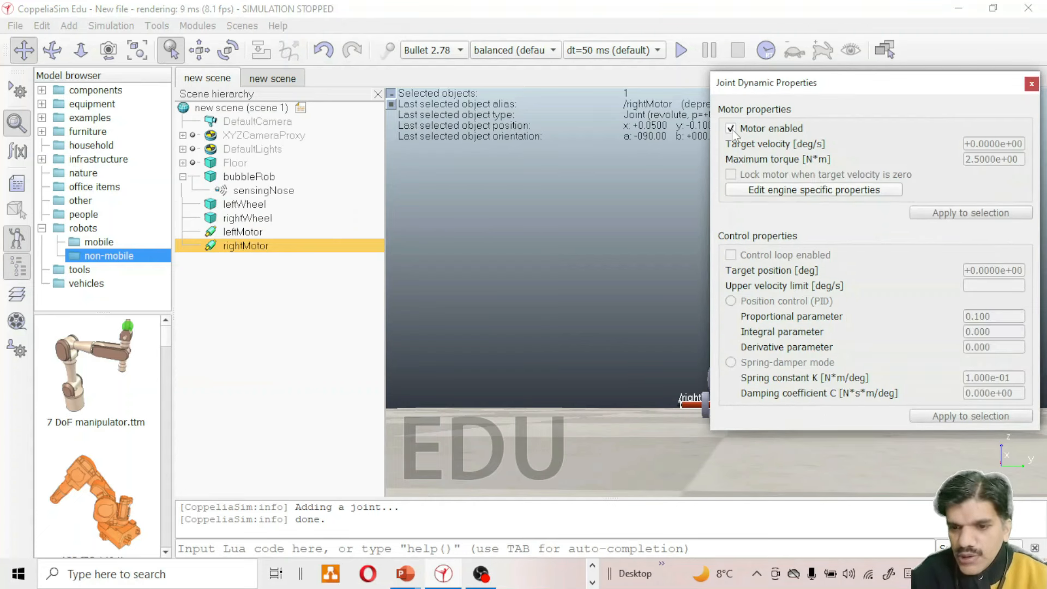
left_click(731, 175)
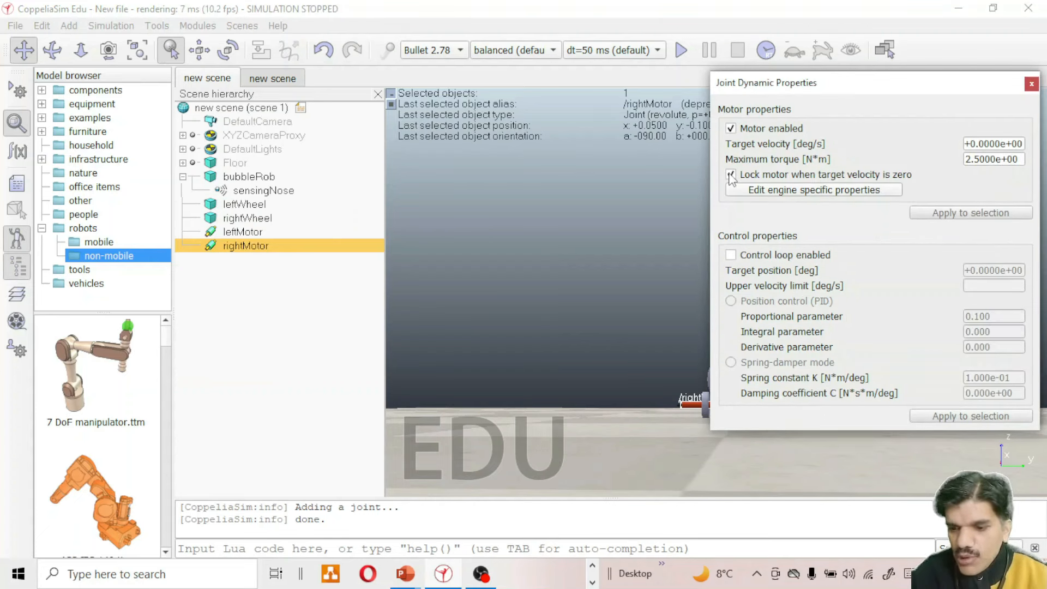
left_click(1031, 84)
left_click(1032, 85)
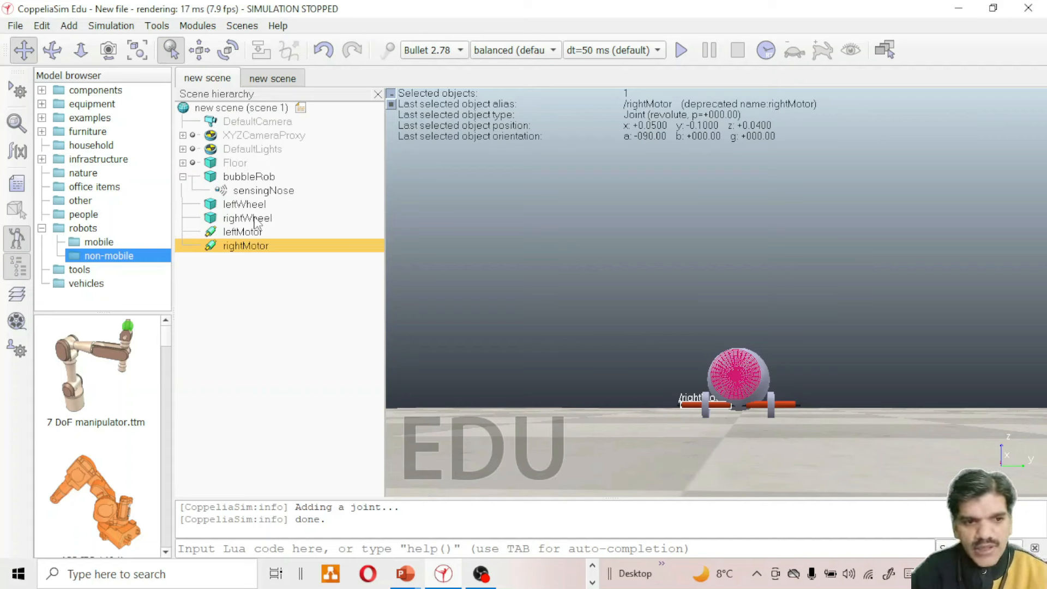
Step: Save the scene on the Desktop as bubbletestmodel24
left_click(15, 27)
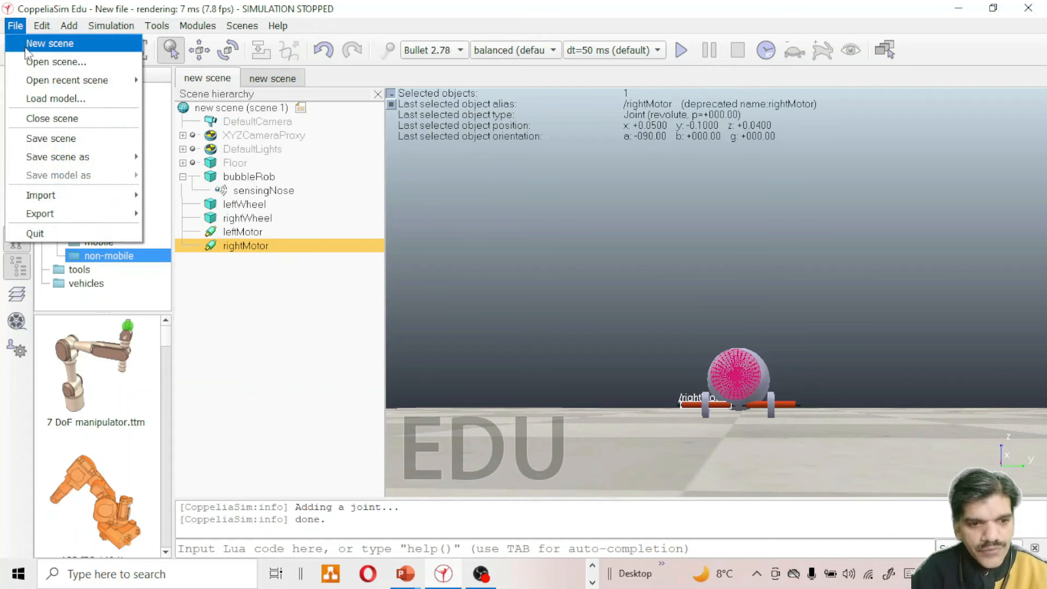
left_click(53, 140)
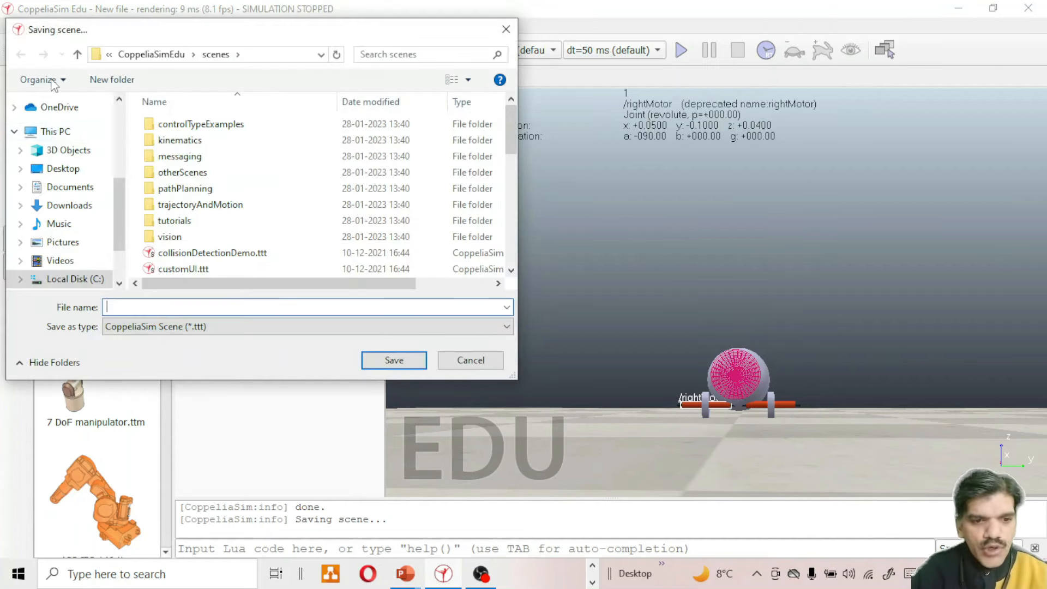
left_click(77, 170)
left_click(176, 305)
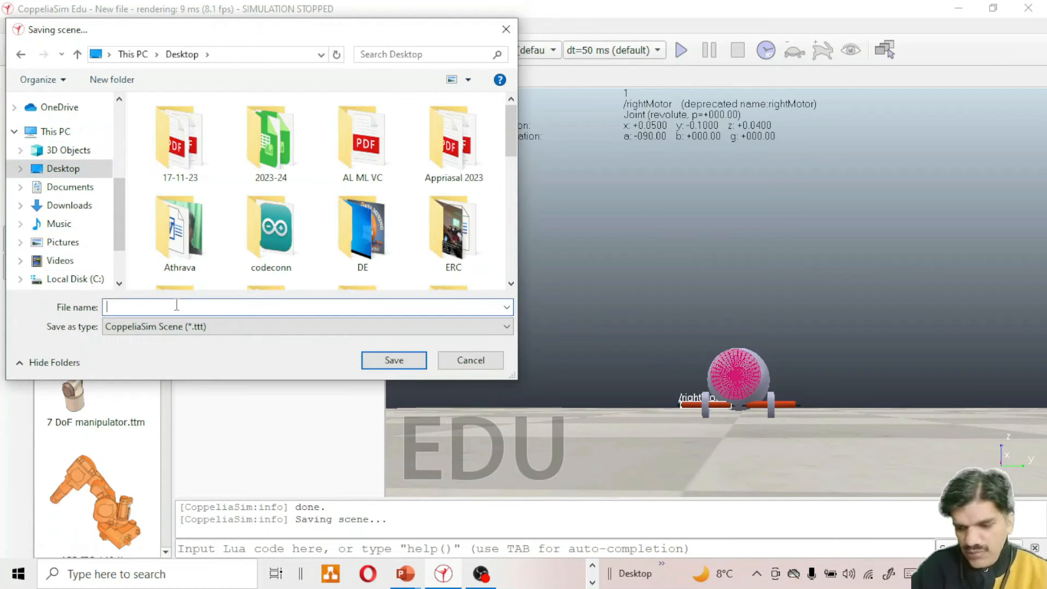
type("bo")
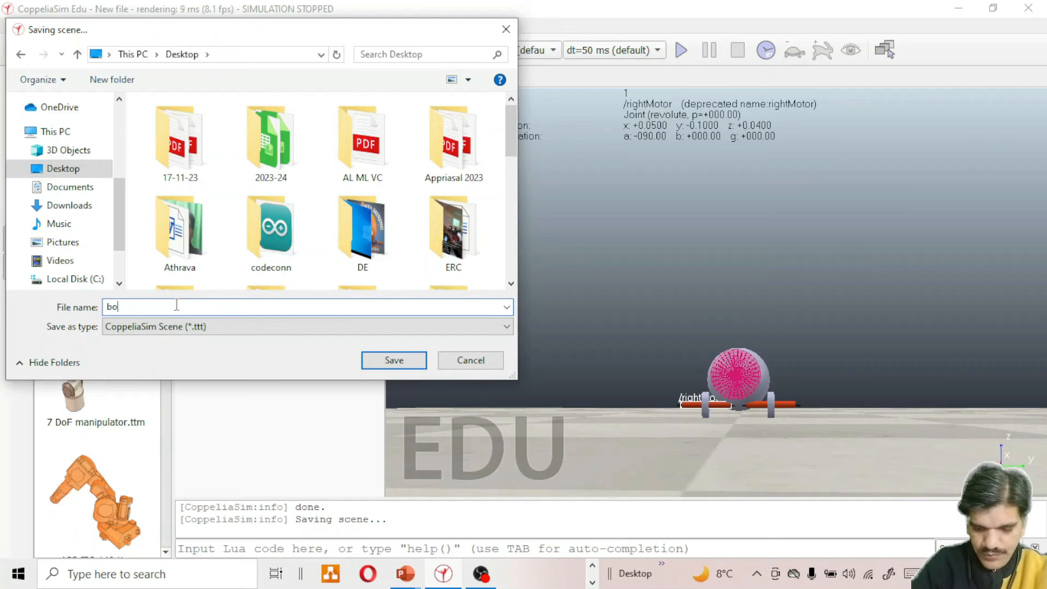
key("BackSpace")
type("ubble")
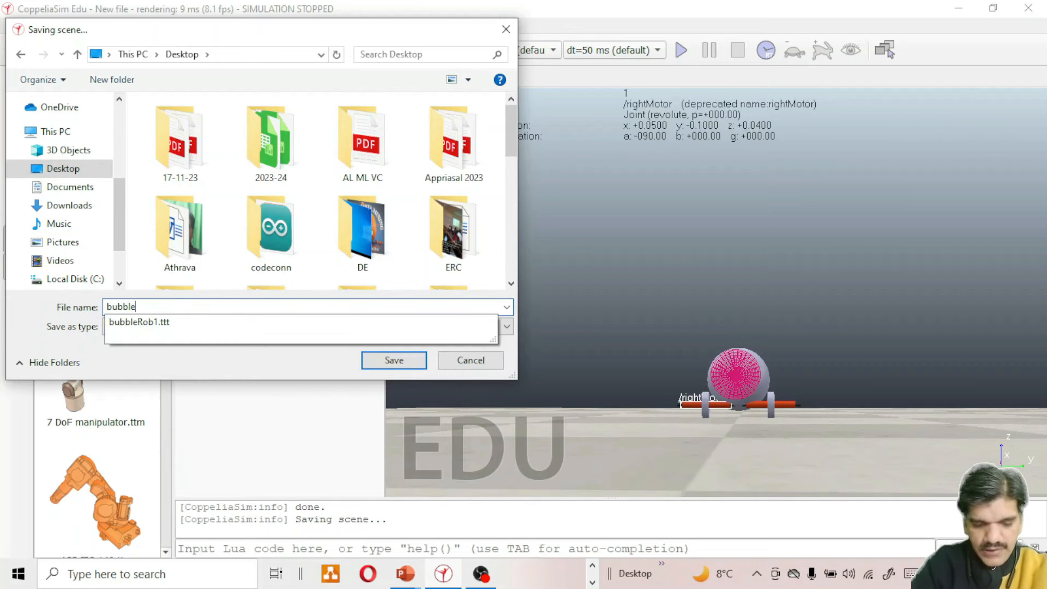
type("test")
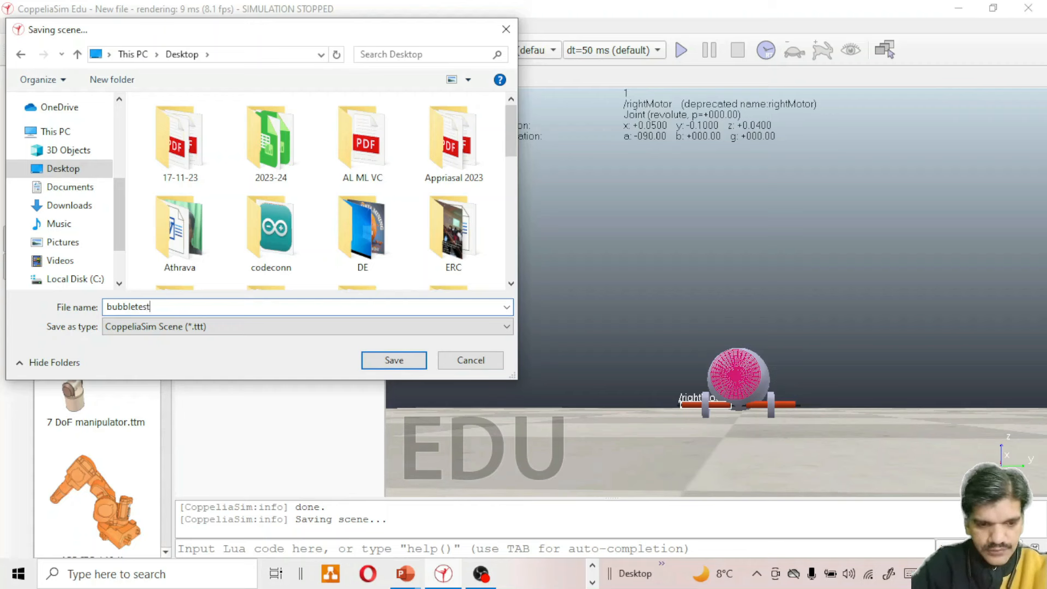
type("model24")
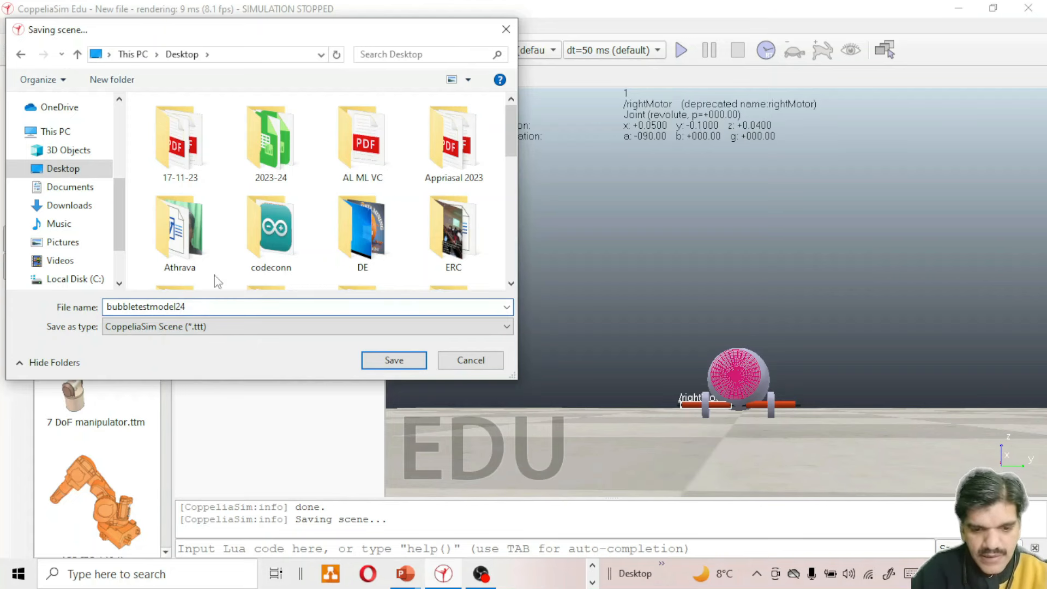
left_click(385, 360)
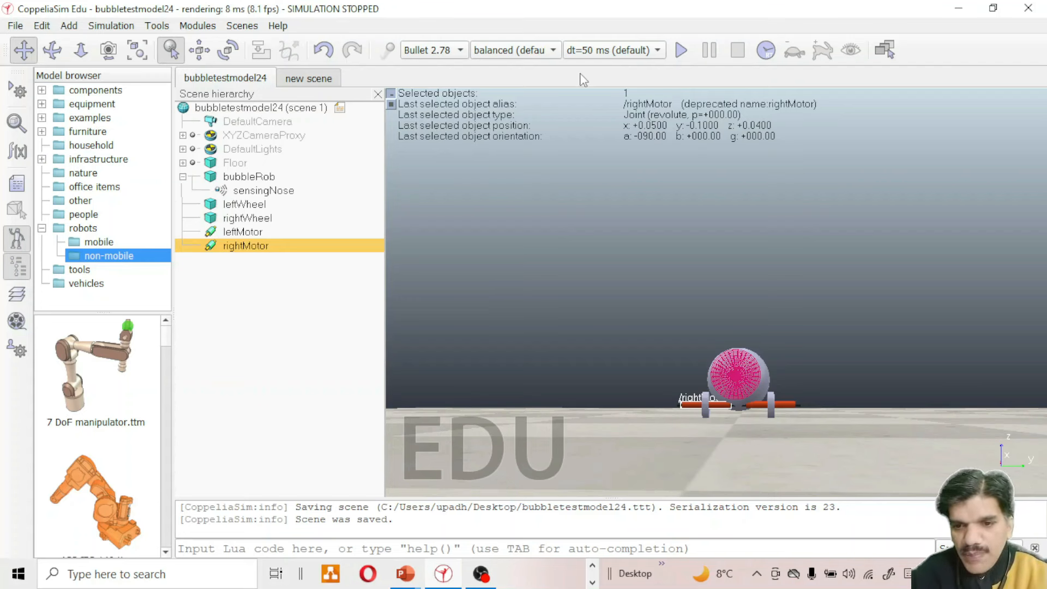
Step: Run the simulation to check how the unattached wheels and motors behave, and stop it
left_click(682, 51)
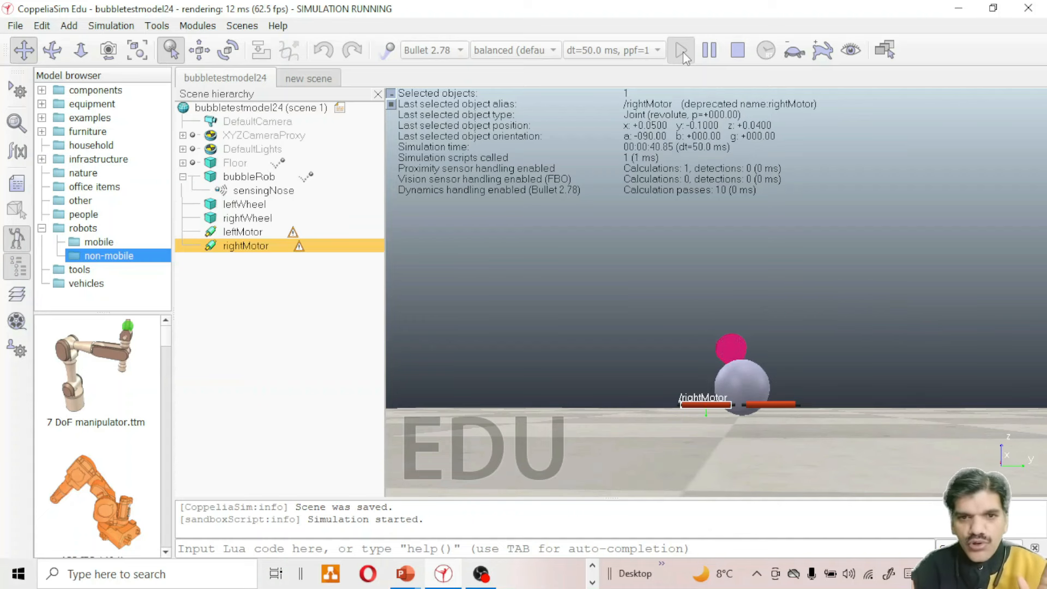
left_click(739, 50)
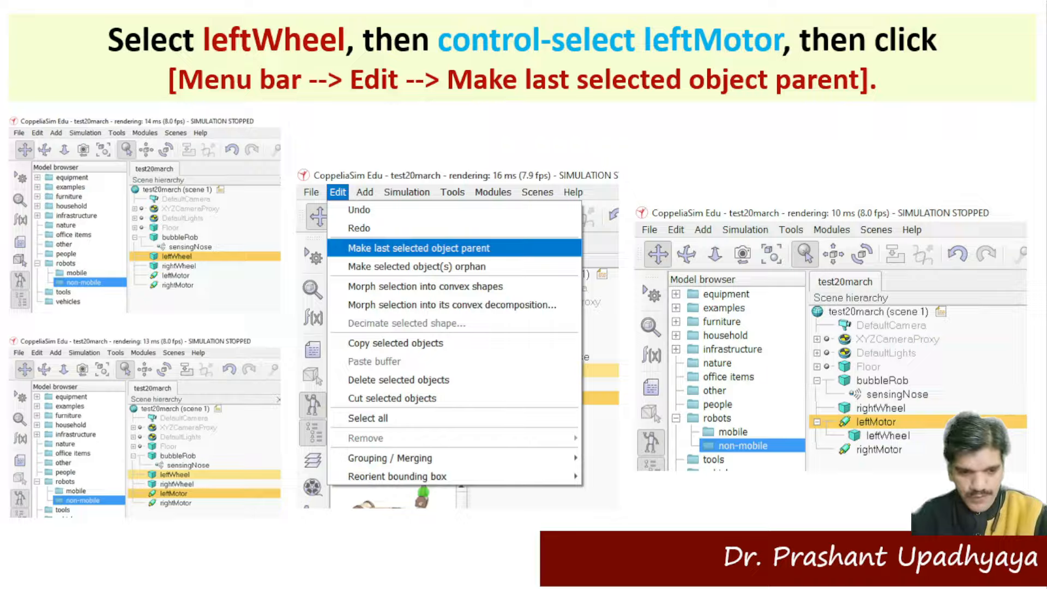
Step: Return to the CoppeliaSim scene and make leftMotor the parent of leftWheel
key("alt+Tab")
key("alt+Tab")
key("alt+Tab")
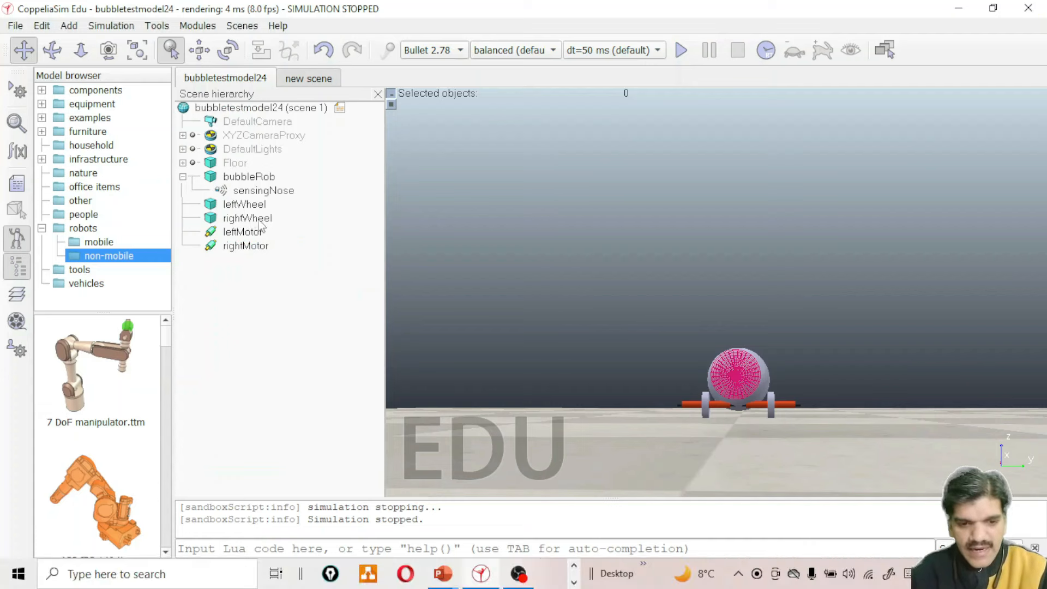
left_click(246, 206)
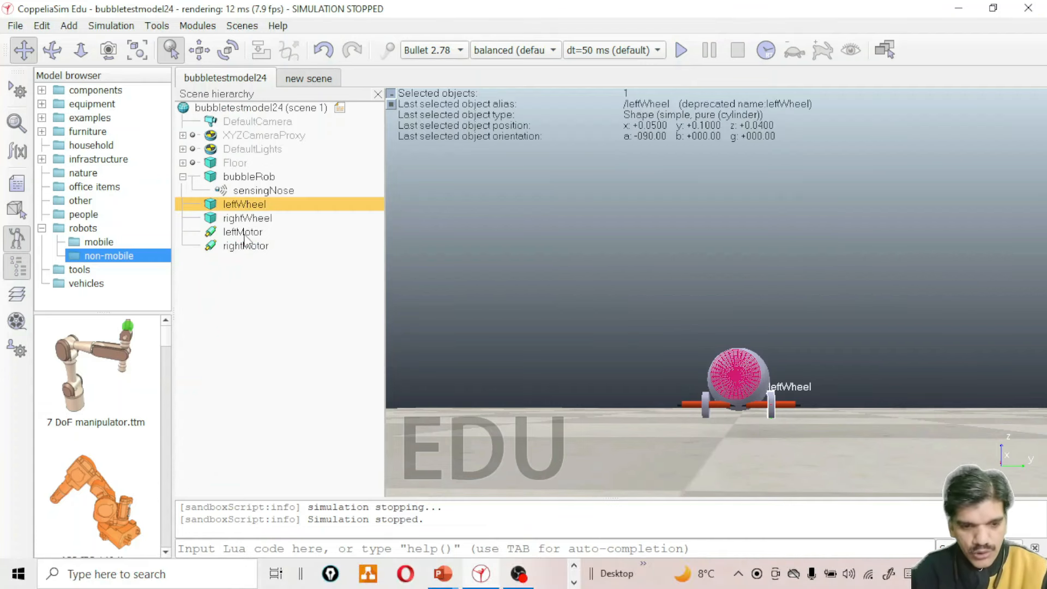
left_click(243, 233, "ctrl")
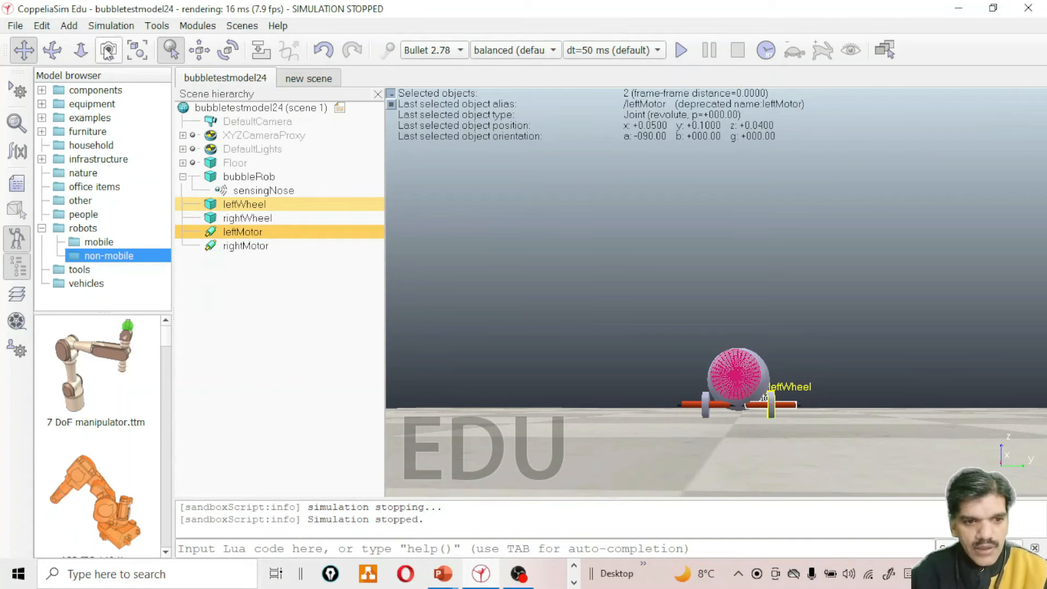
left_click(43, 26)
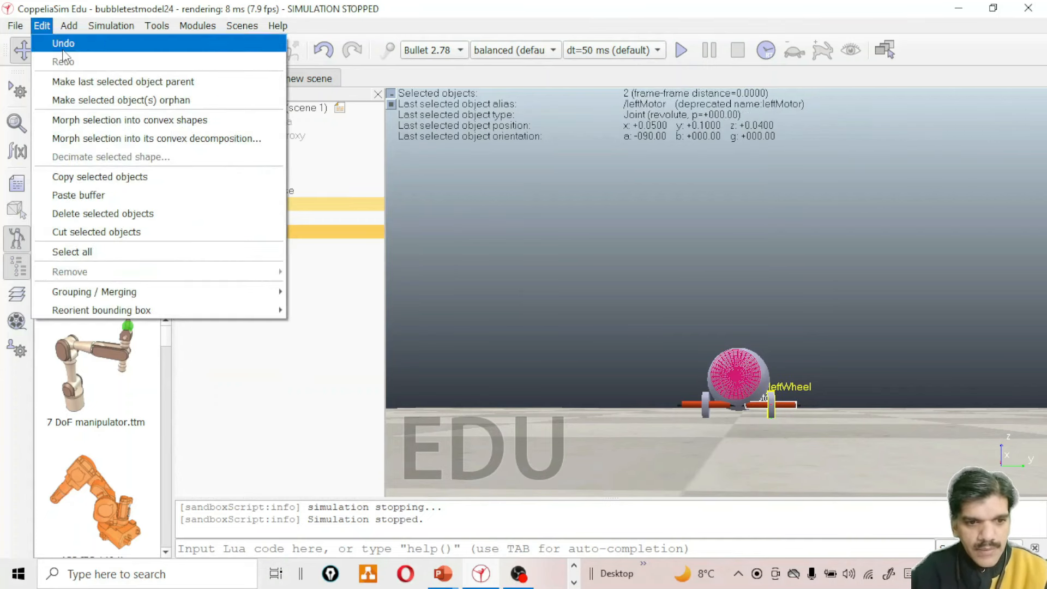
left_click(102, 83)
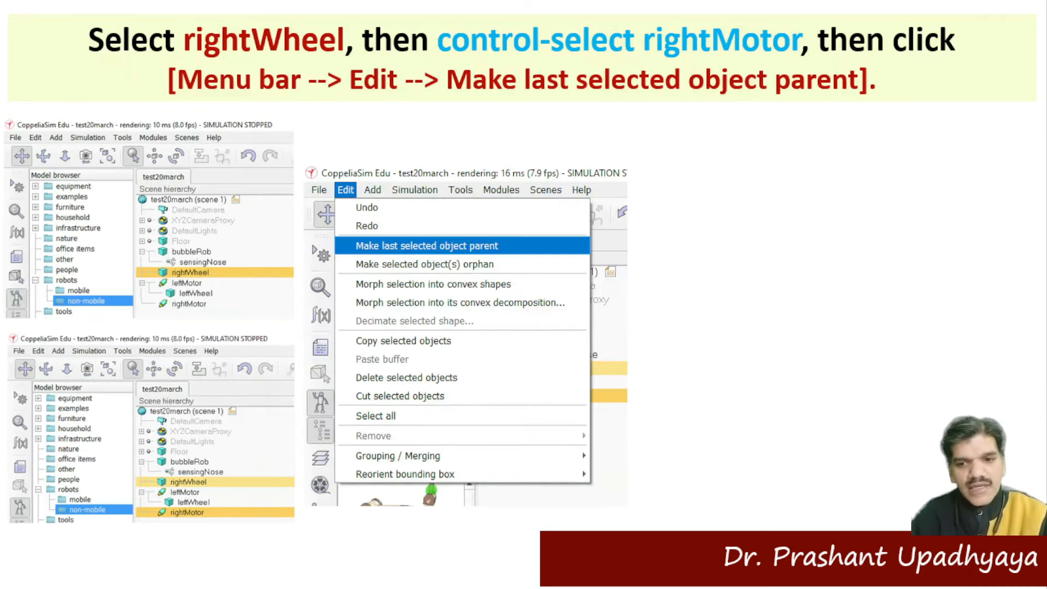
Step: Switch back to CoppeliaSim and make rightMotor the parent of rightWheel
key("alt+Tab")
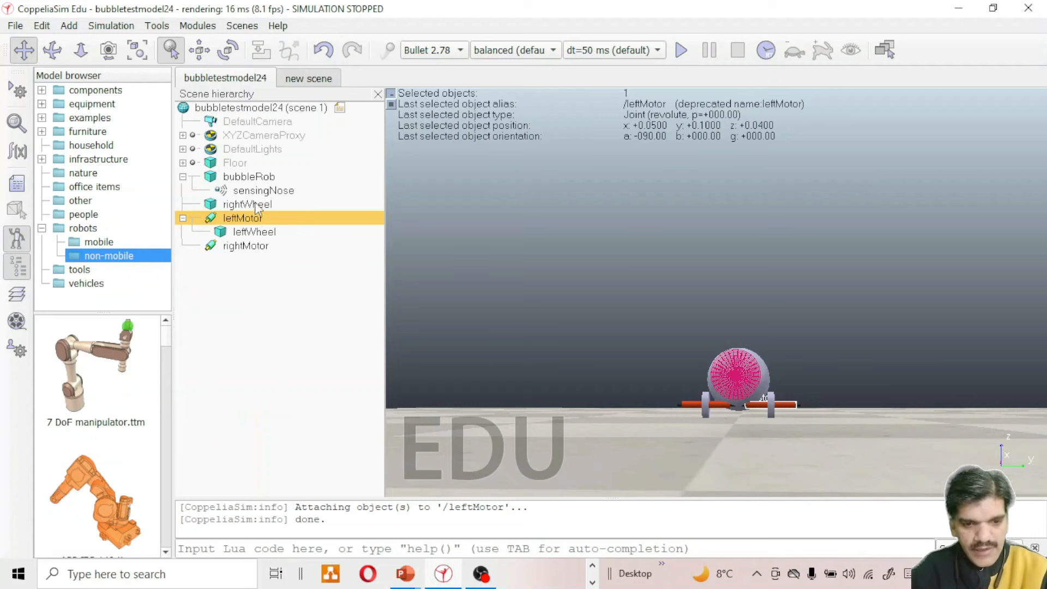
left_click(254, 202)
left_click(261, 246, "ctrl")
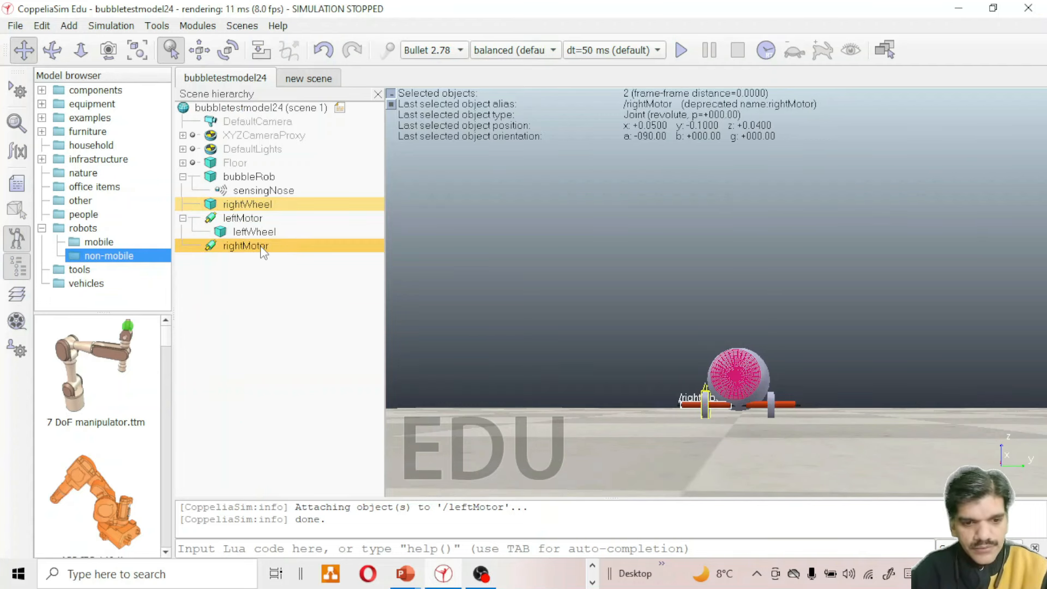
left_click(41, 26)
left_click(140, 83)
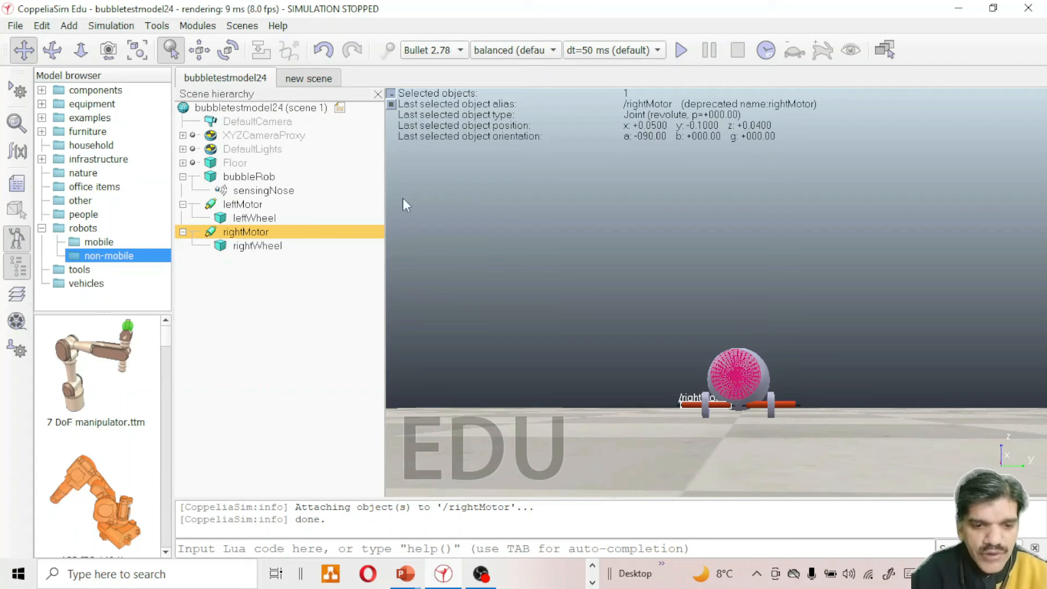
Step: Make bubbleRob the parent of both leftMotor and rightMotor, and save the scene
left_click(238, 206, "ctrl")
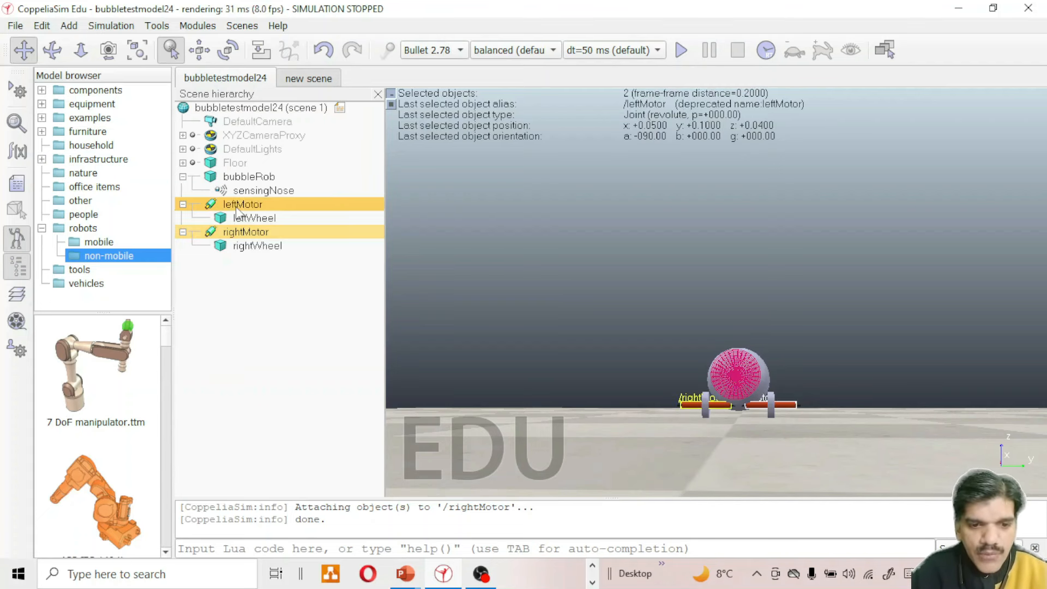
left_click(240, 179, "ctrl")
left_click(49, 27)
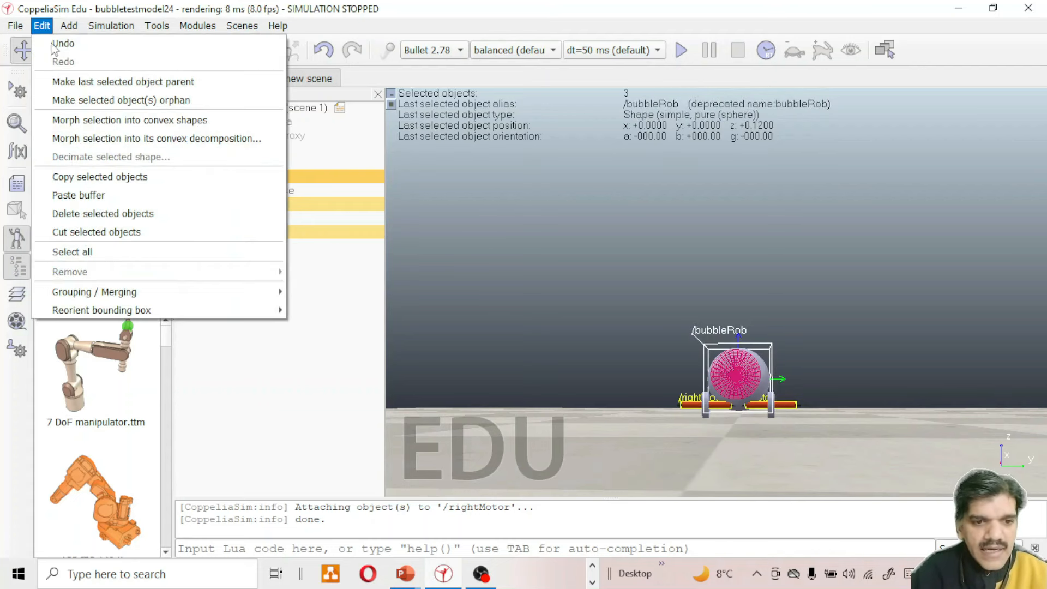
left_click(92, 85)
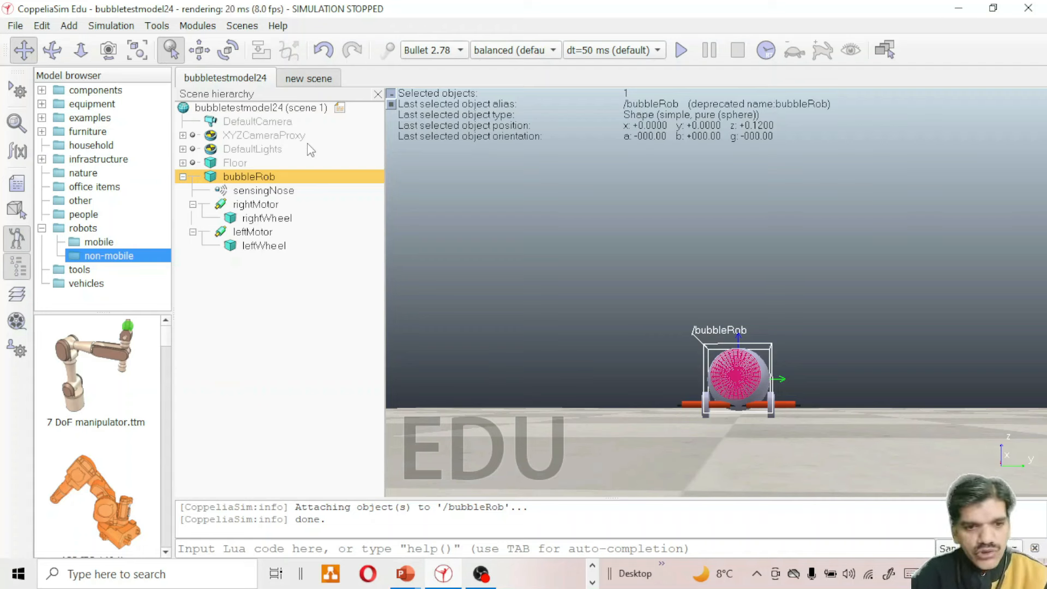
key("ctrl+s")
left_click_drag(295, 521, 653, 507)
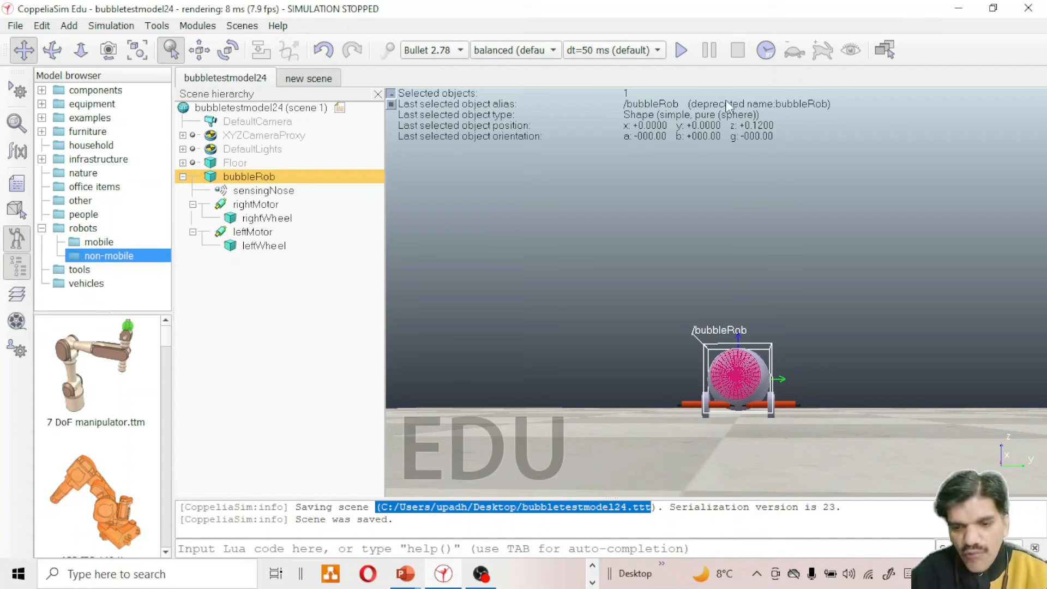
Step: Clear the selection, run the simulation to check how bubbleRob behaves with its wheels and motors attached, and stop it
left_click(751, 278)
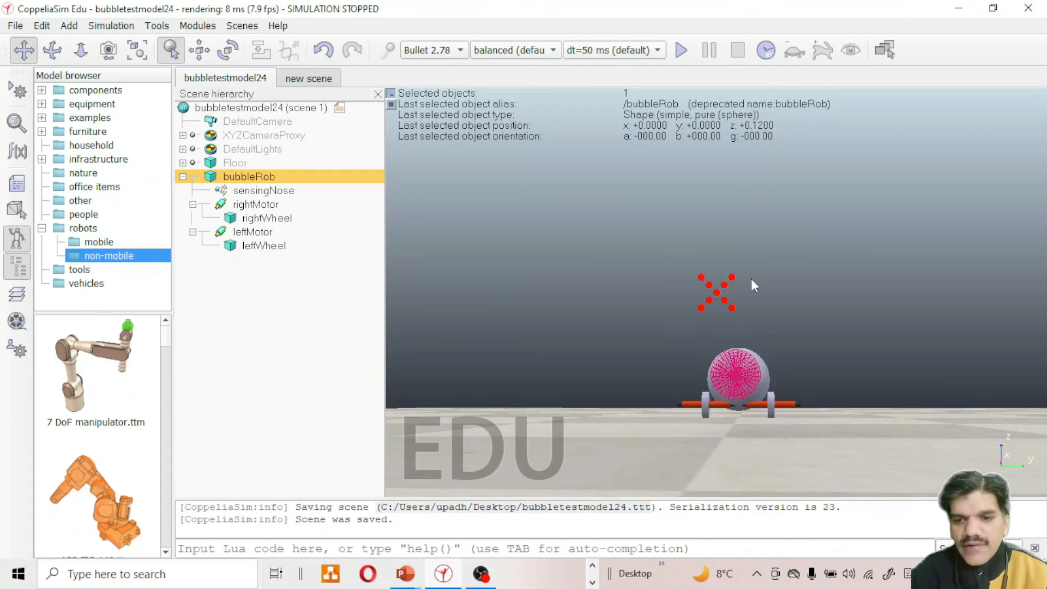
left_click(681, 52)
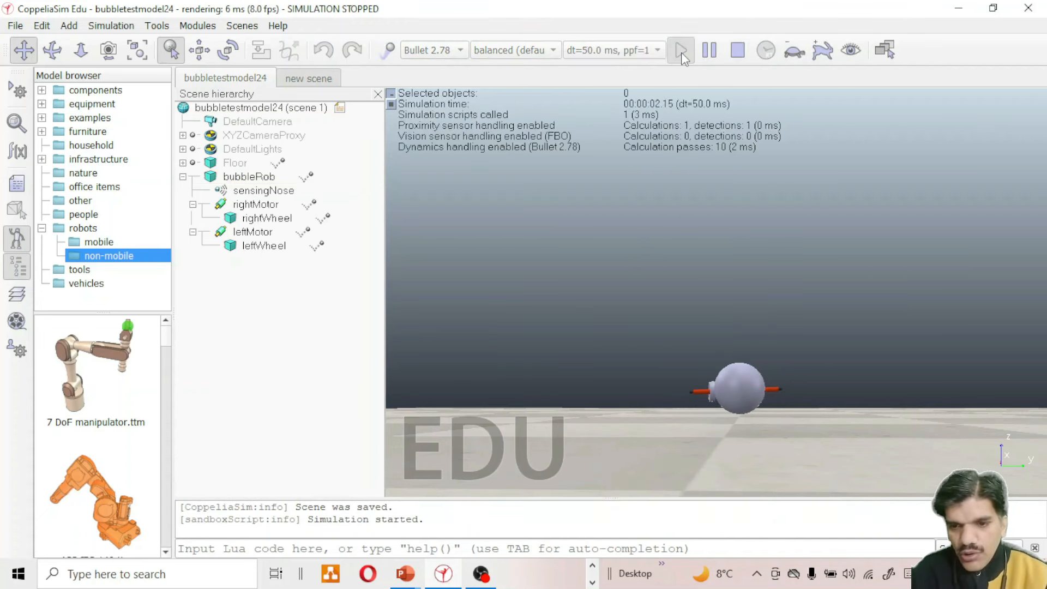
left_click(738, 54)
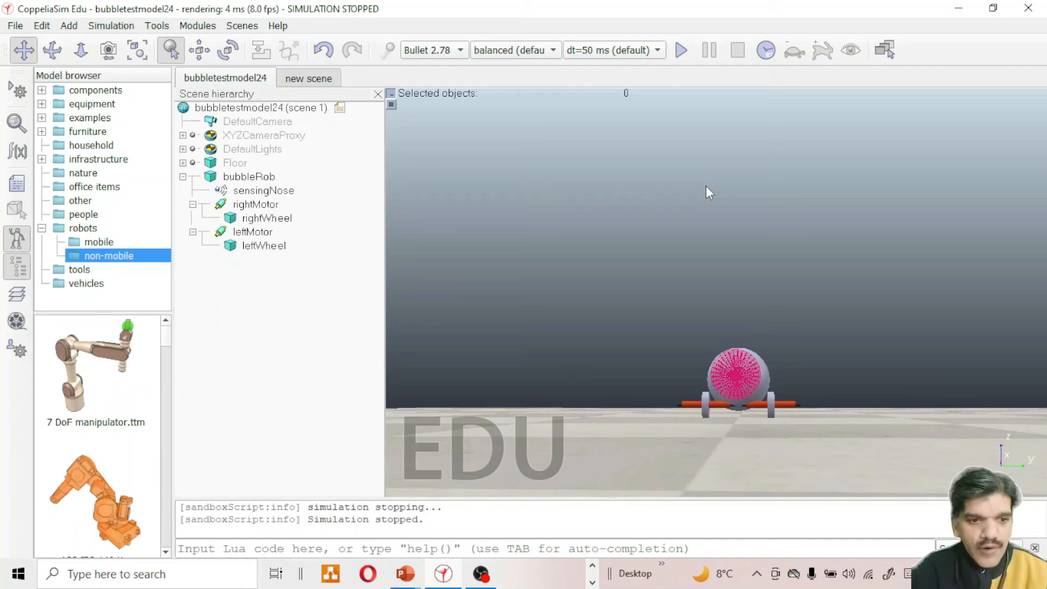
Step: Rerun the simulation to observe the assembled bubbleRob from an angled, more distant viewpoint, and stop it
left_click(53, 50)
left_click_drag(712, 408, 684, 355)
scroll(580, 403, "up", 2)
scroll(622, 322, "down", 3)
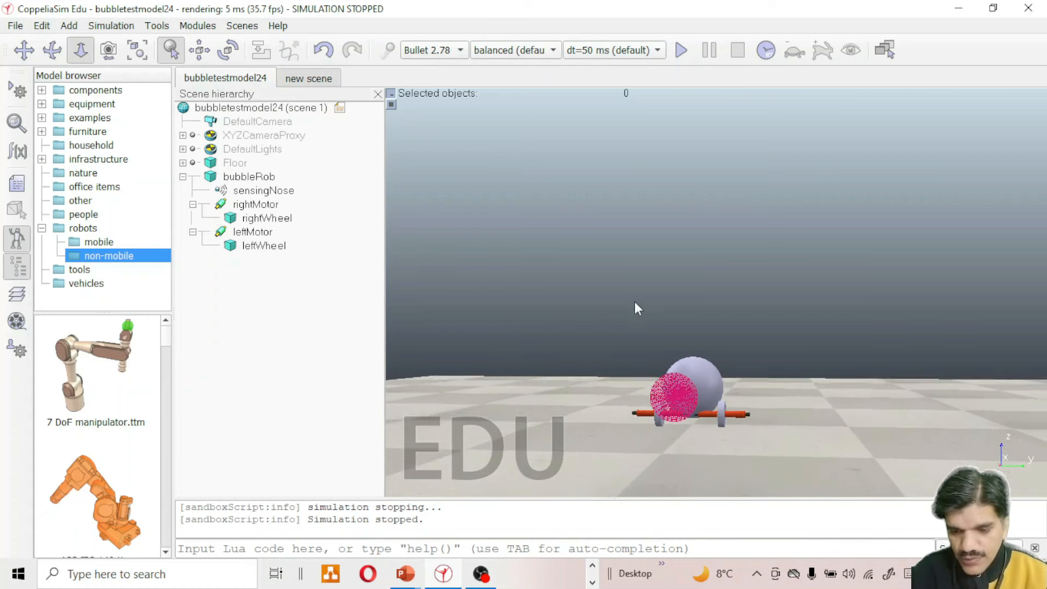
scroll(636, 310, "down", 1)
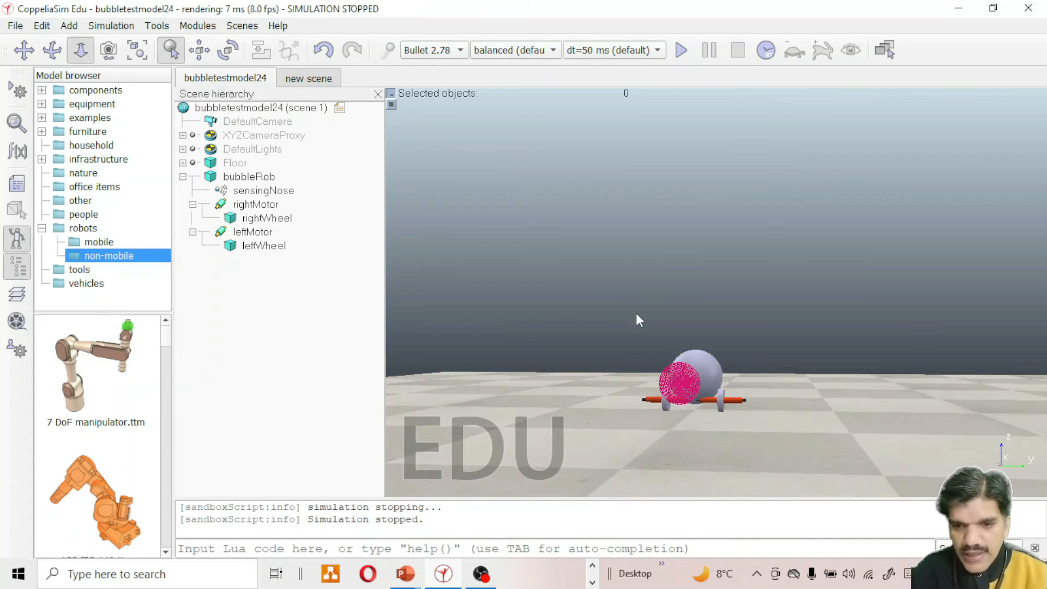
left_click(685, 60)
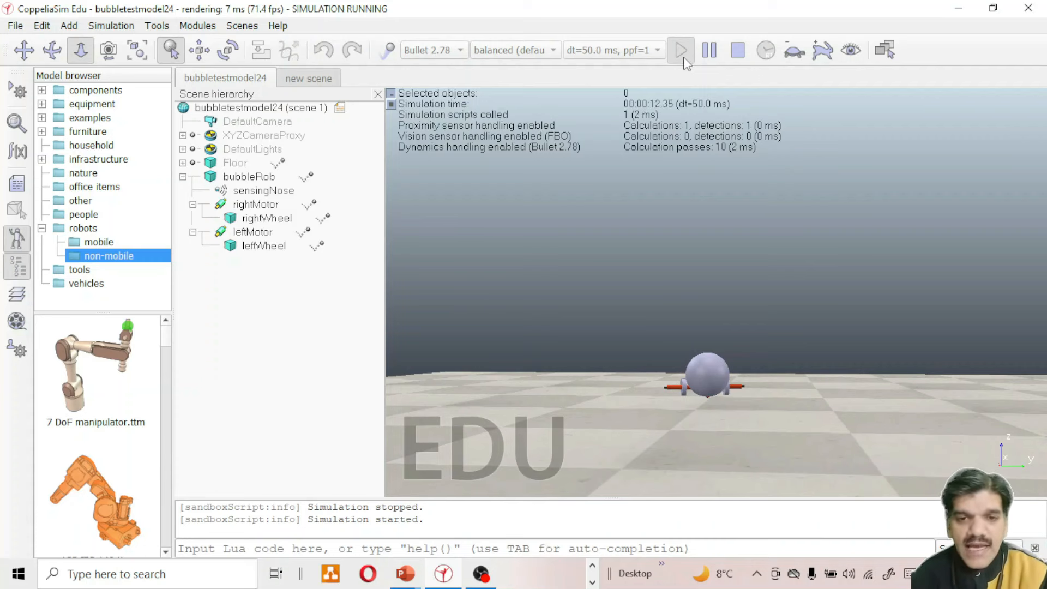
left_click(739, 52)
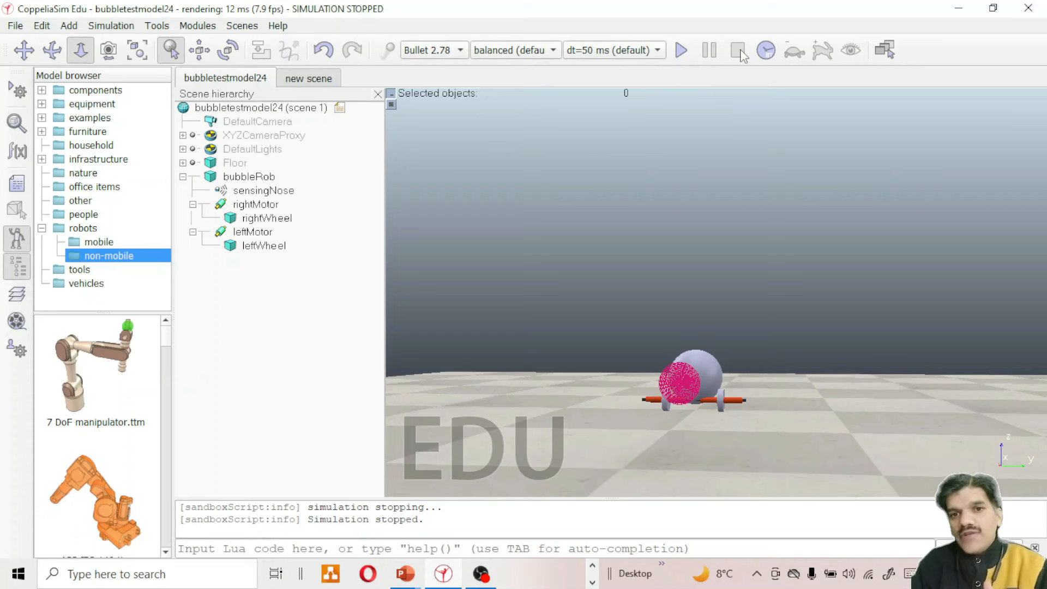